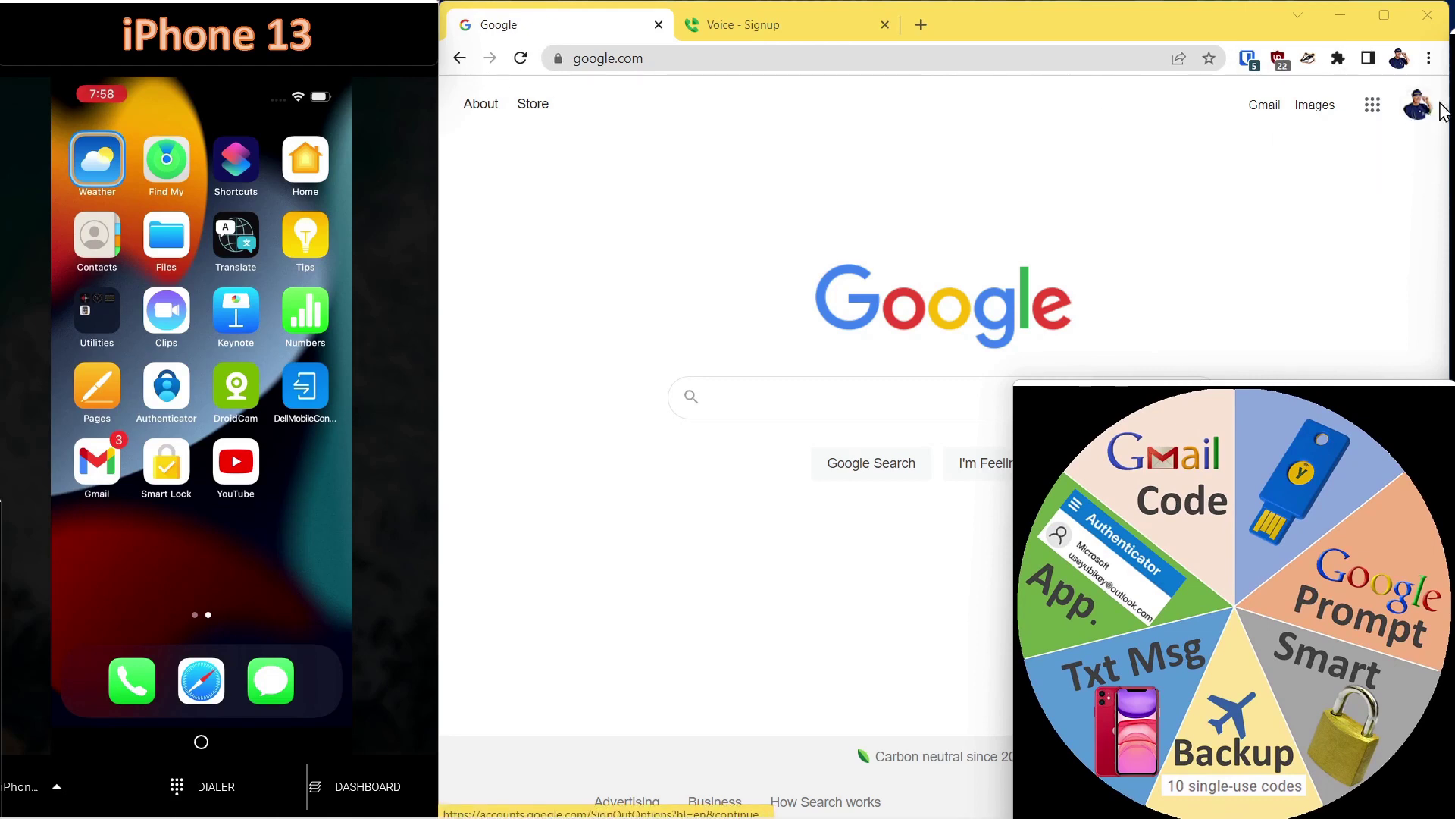
Open the Security settings of the Google Account from the avatar menu.
left_click(1418, 109)
left_click(1234, 329)
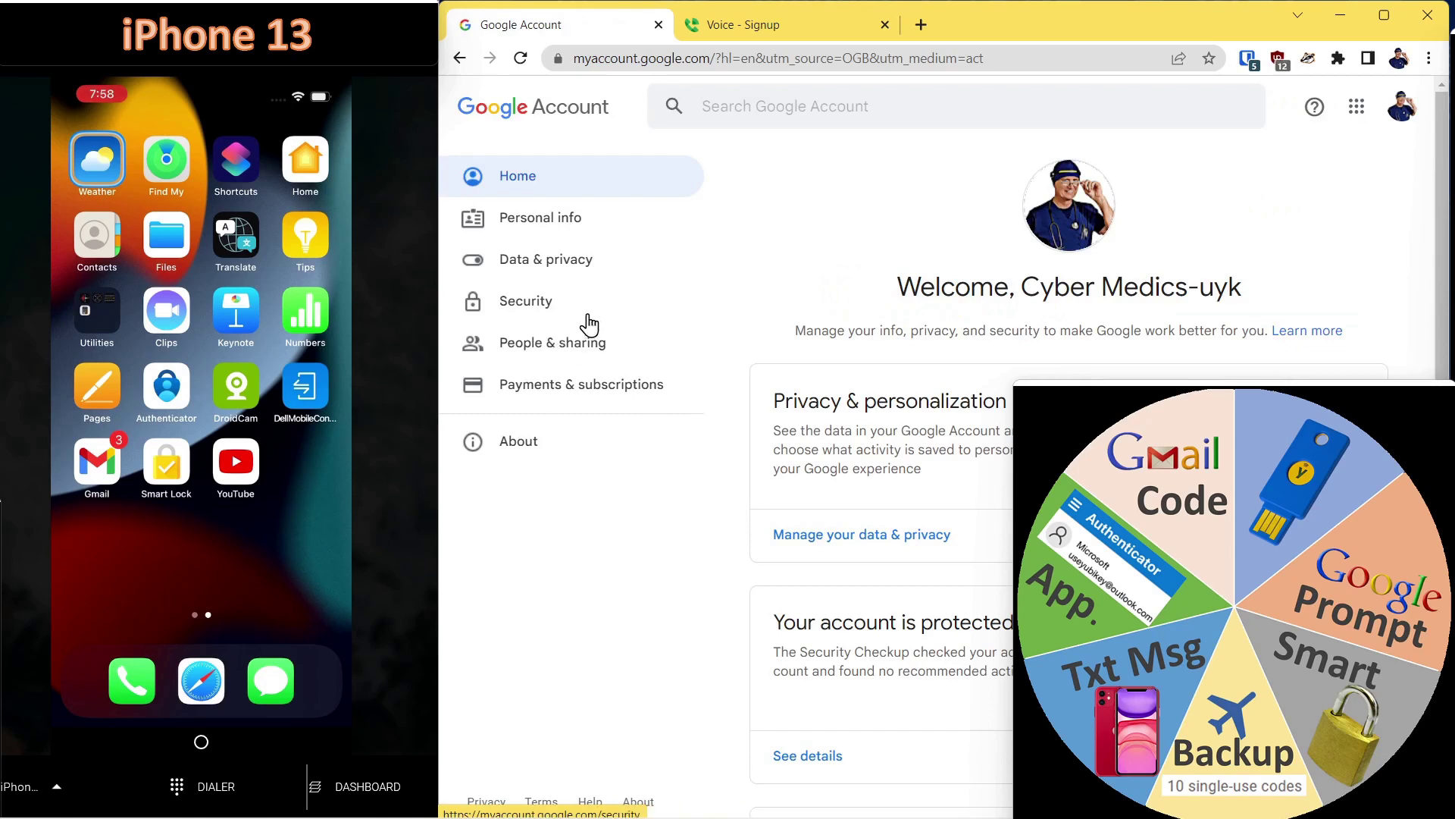
left_click(516, 309)
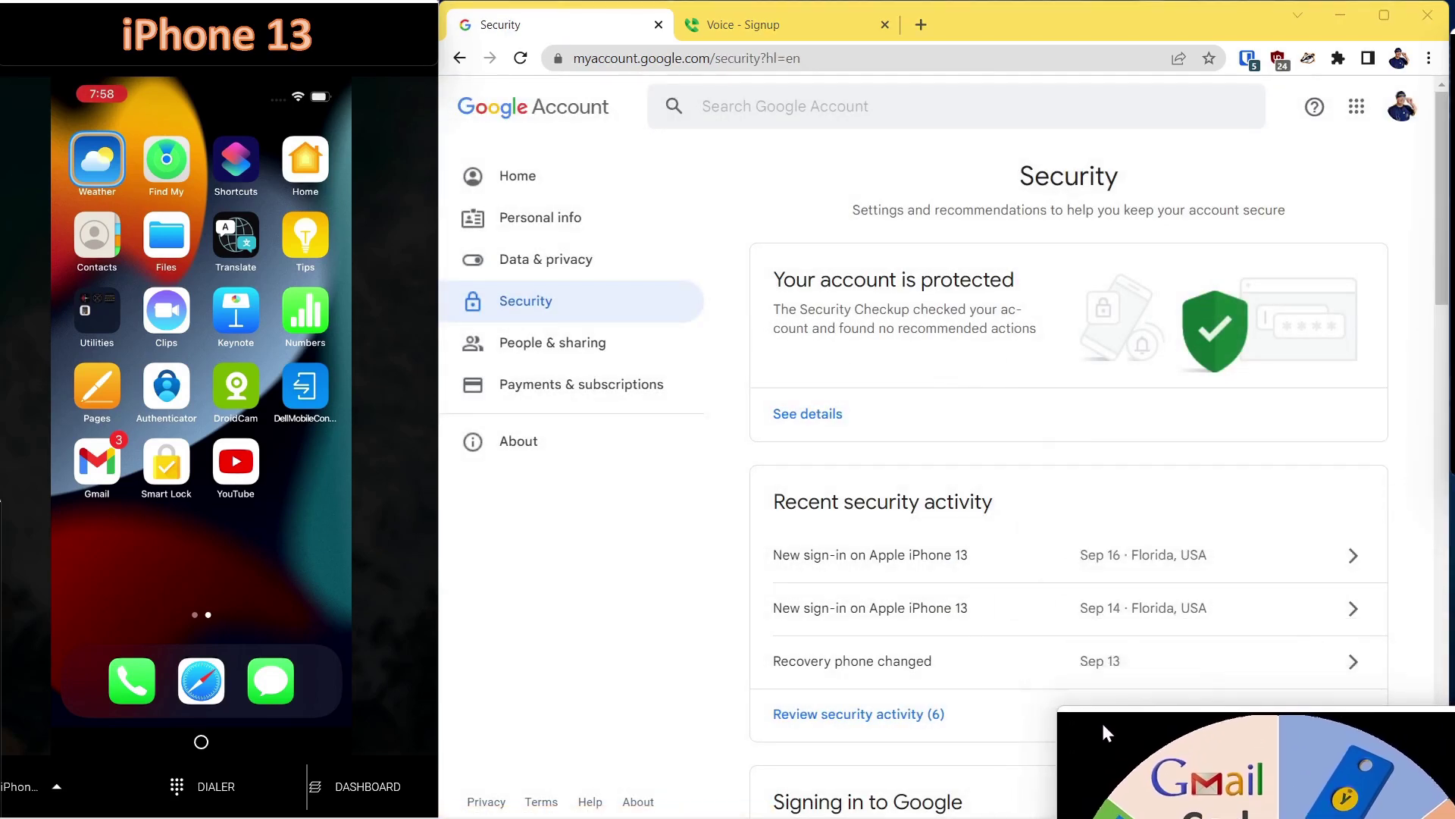
Open 2-Step Verification and confirm identity with the account password.
scroll(913, 497, "down", 4)
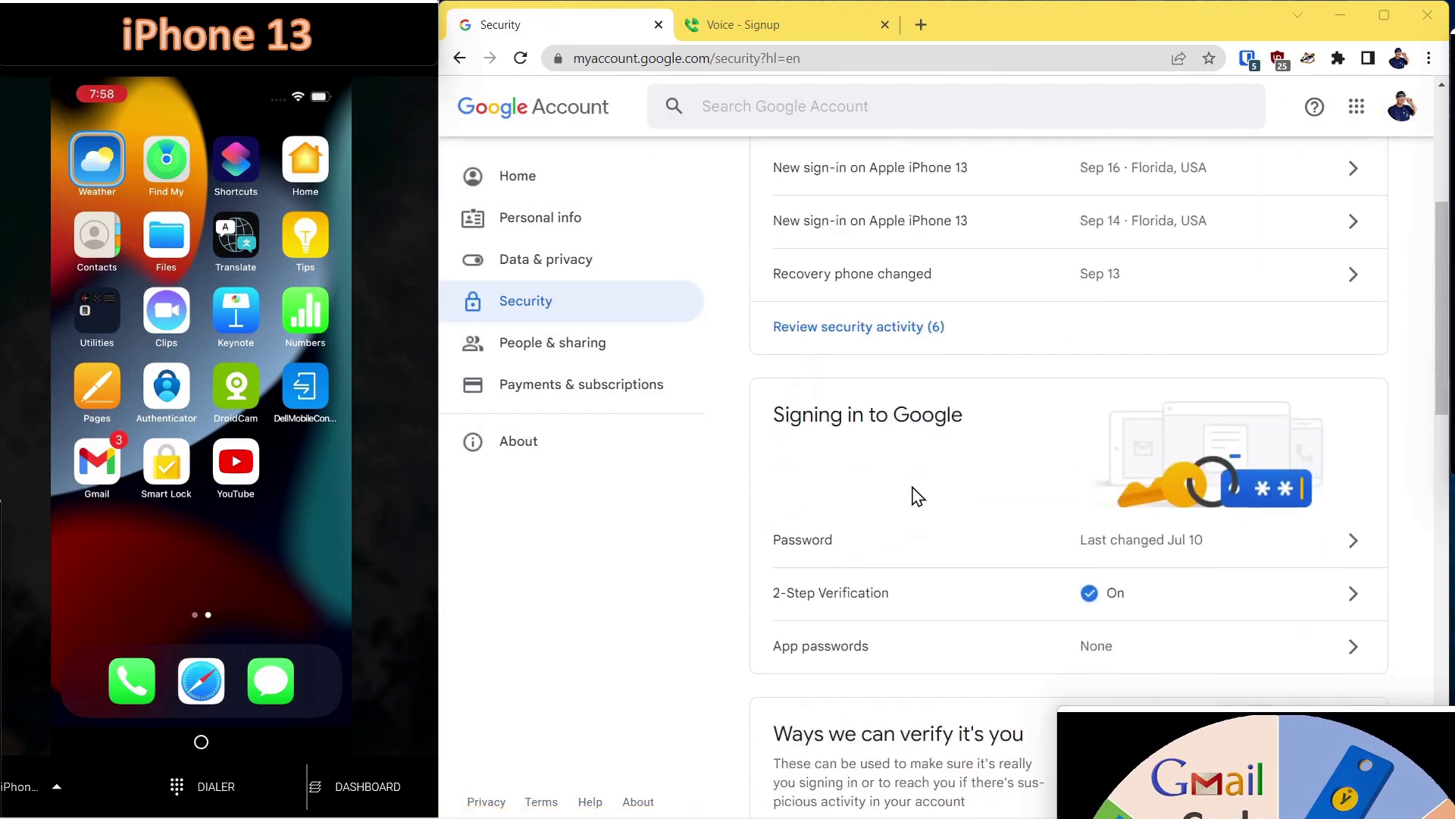
scroll(912, 497, "down", 4)
left_click(812, 414)
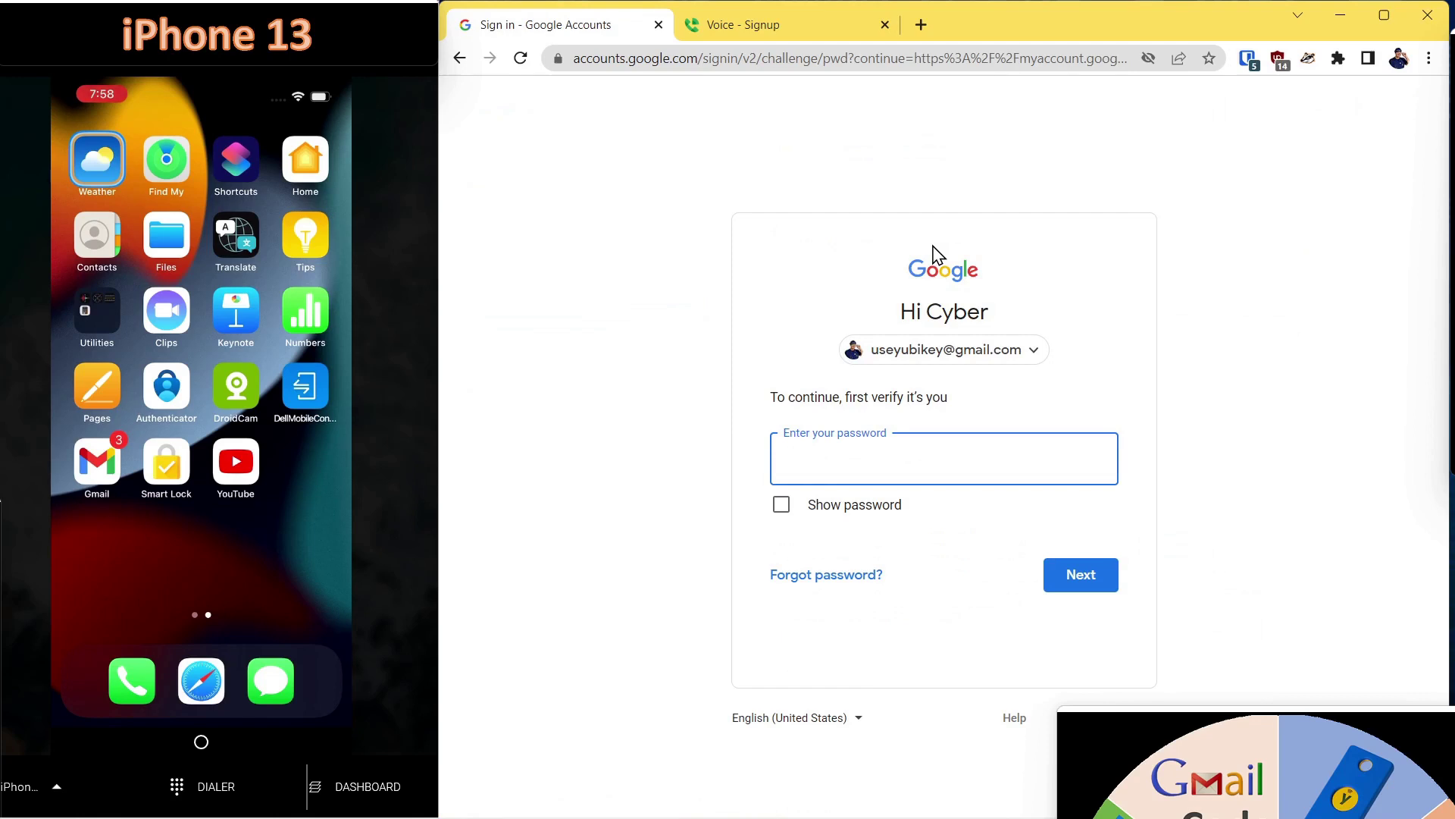
type("••••••••••••")
left_click(1080, 576)
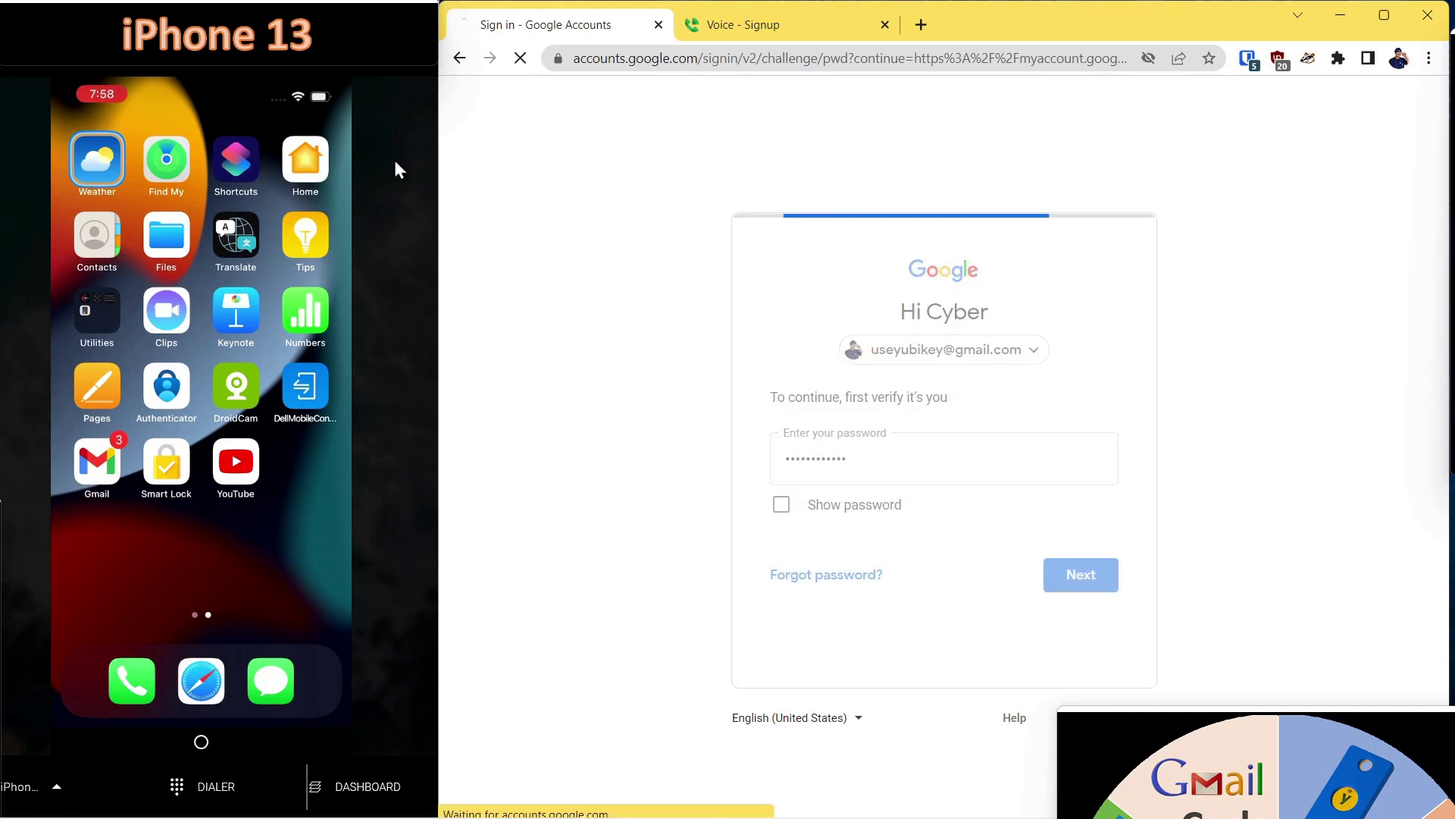
Scroll through the available 2-Step Verification methods on the settings page.
scroll(845, 319, "down", 2)
scroll(845, 320, "down", 1)
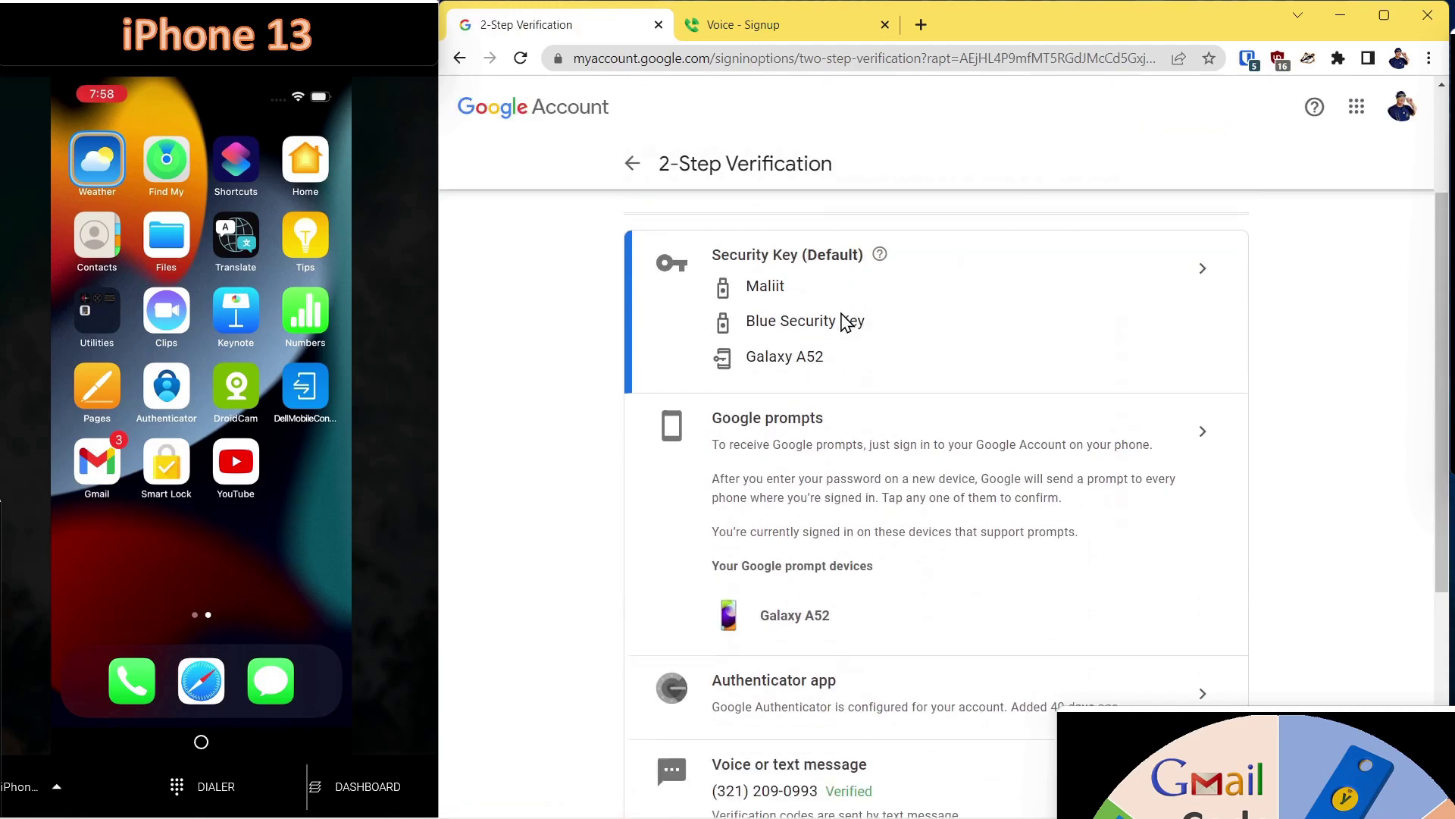
left_click(1401, 107)
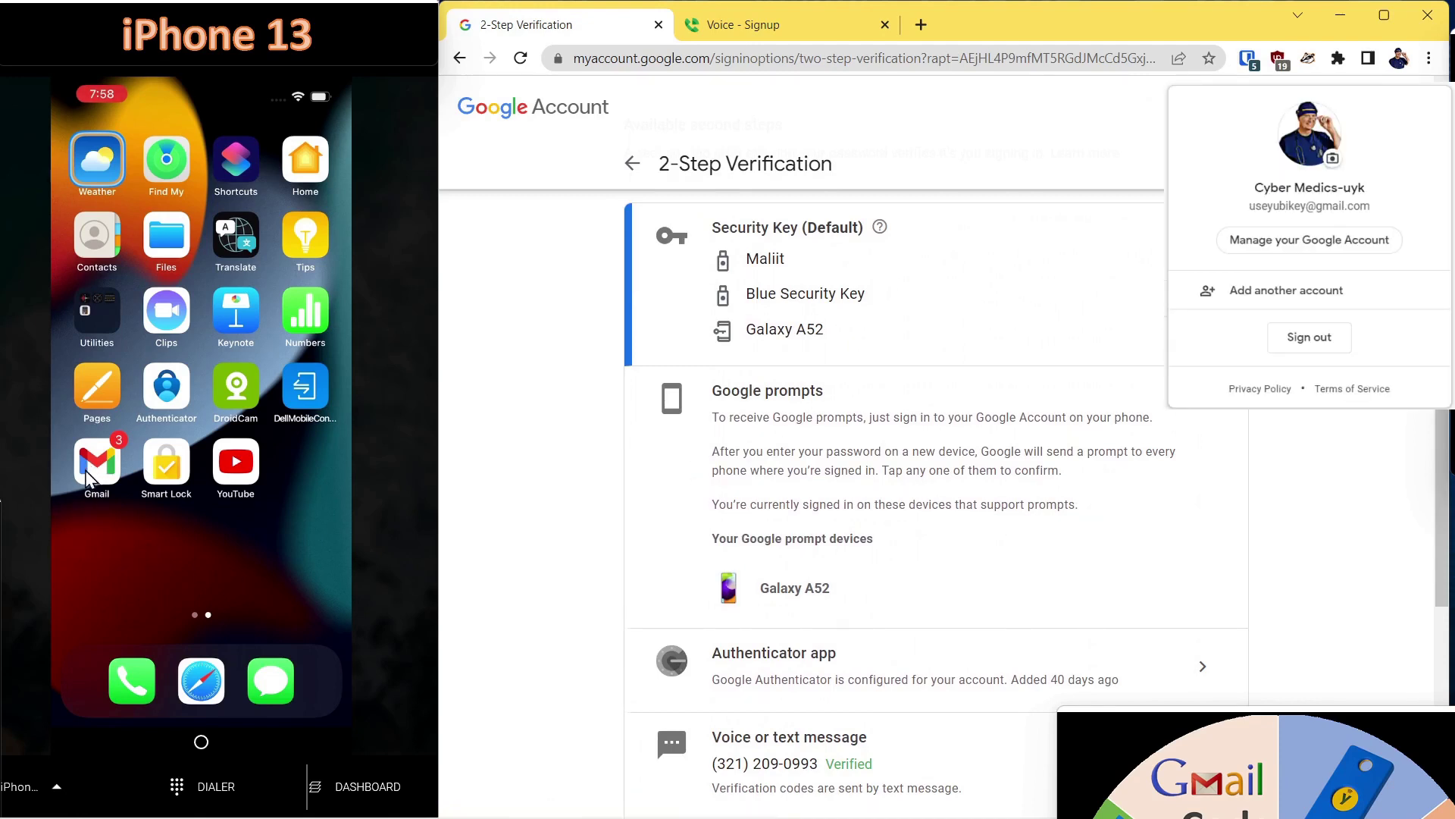
left_click(106, 538)
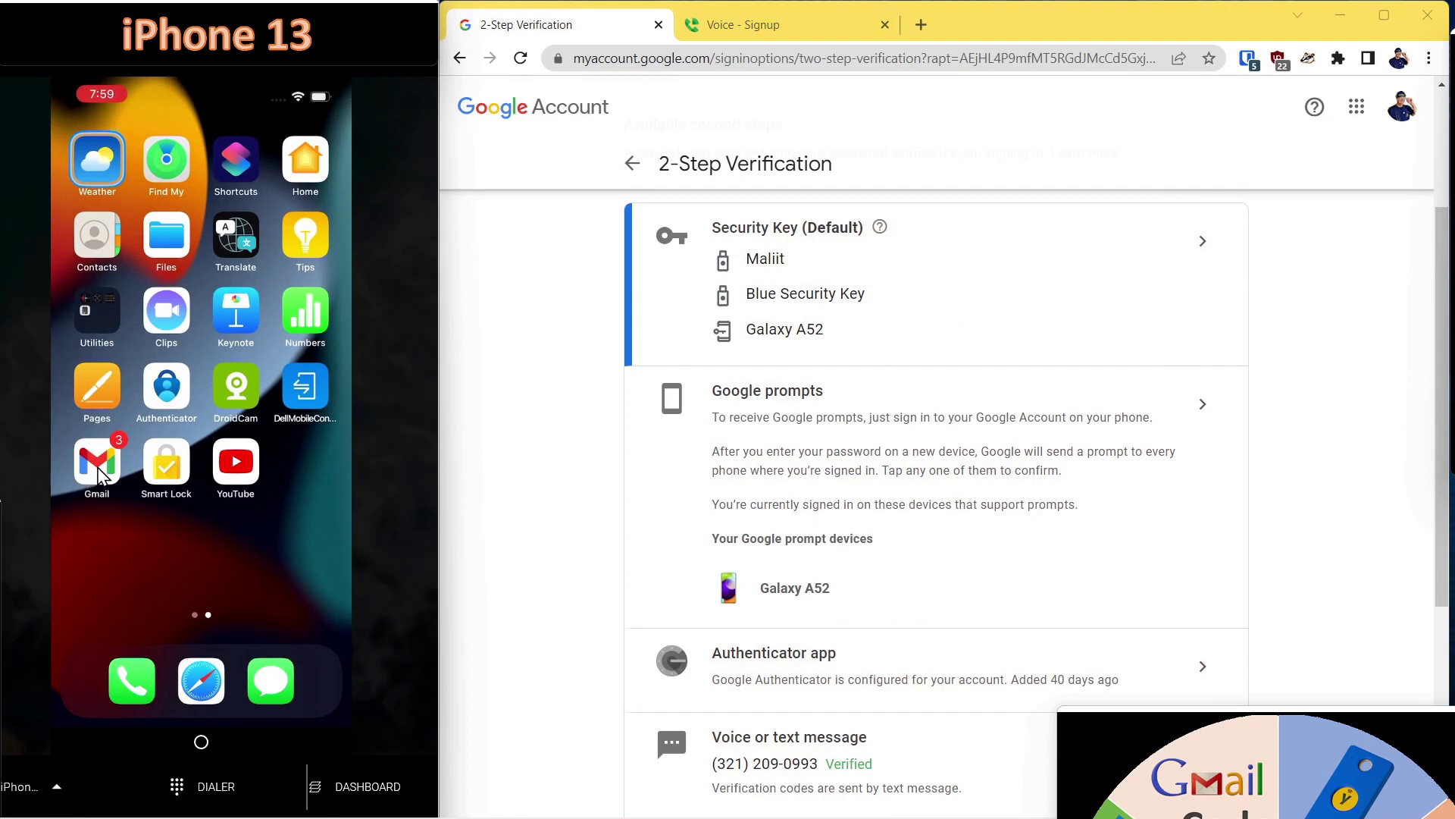
Launch Gmail on the iPhone and start adding another account.
left_click(98, 467)
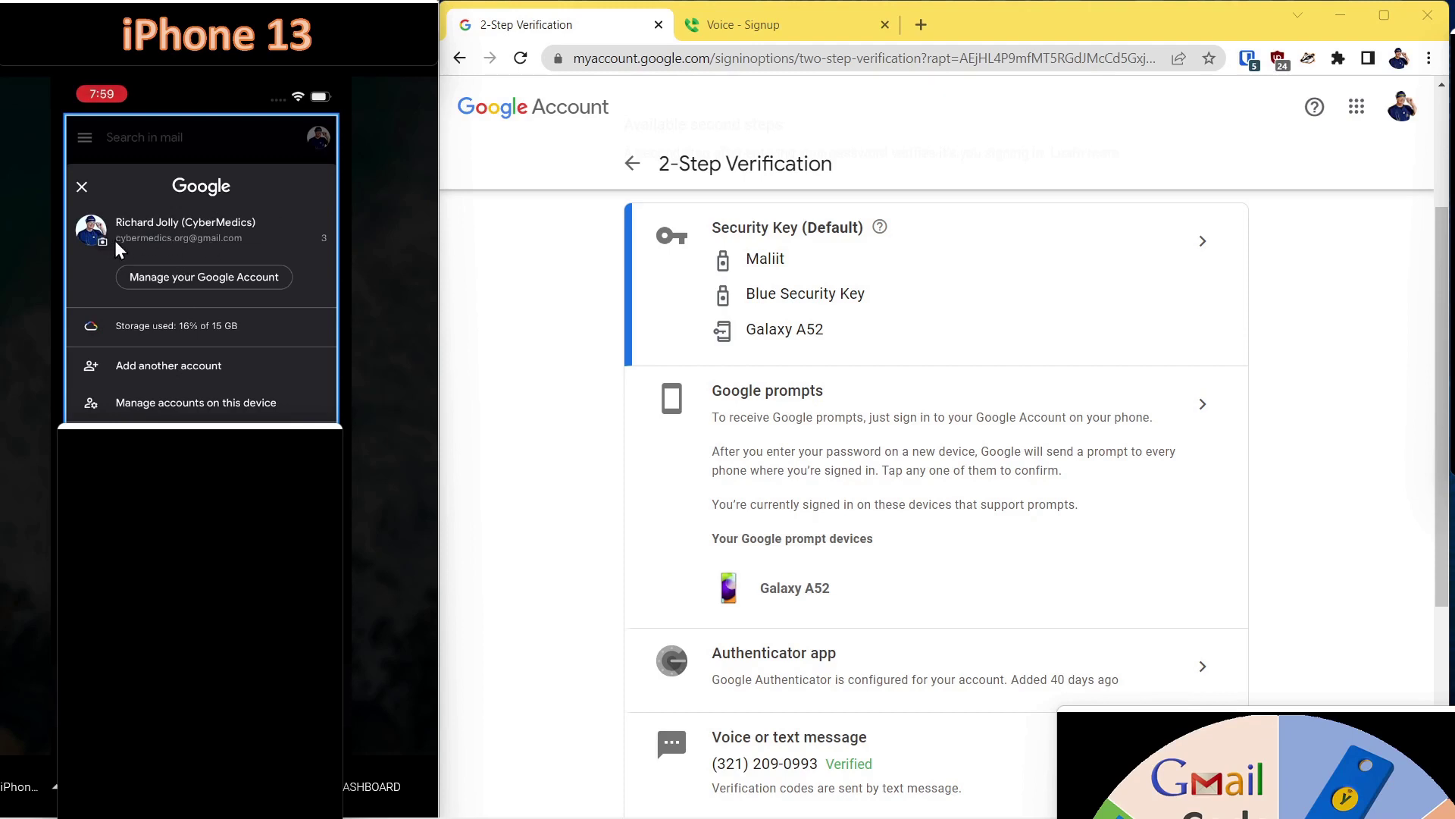
left_click(1402, 107)
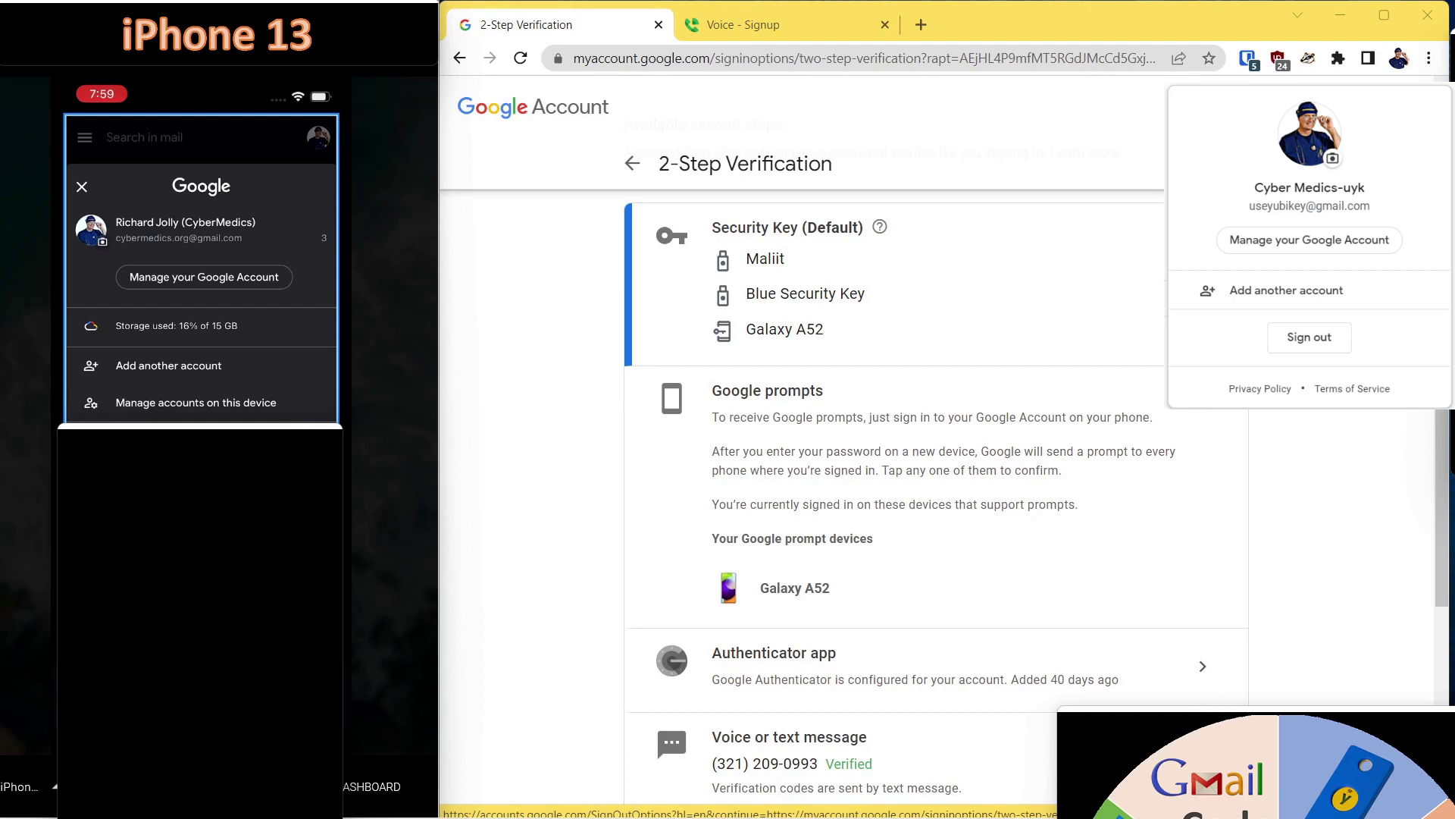
left_click(174, 372)
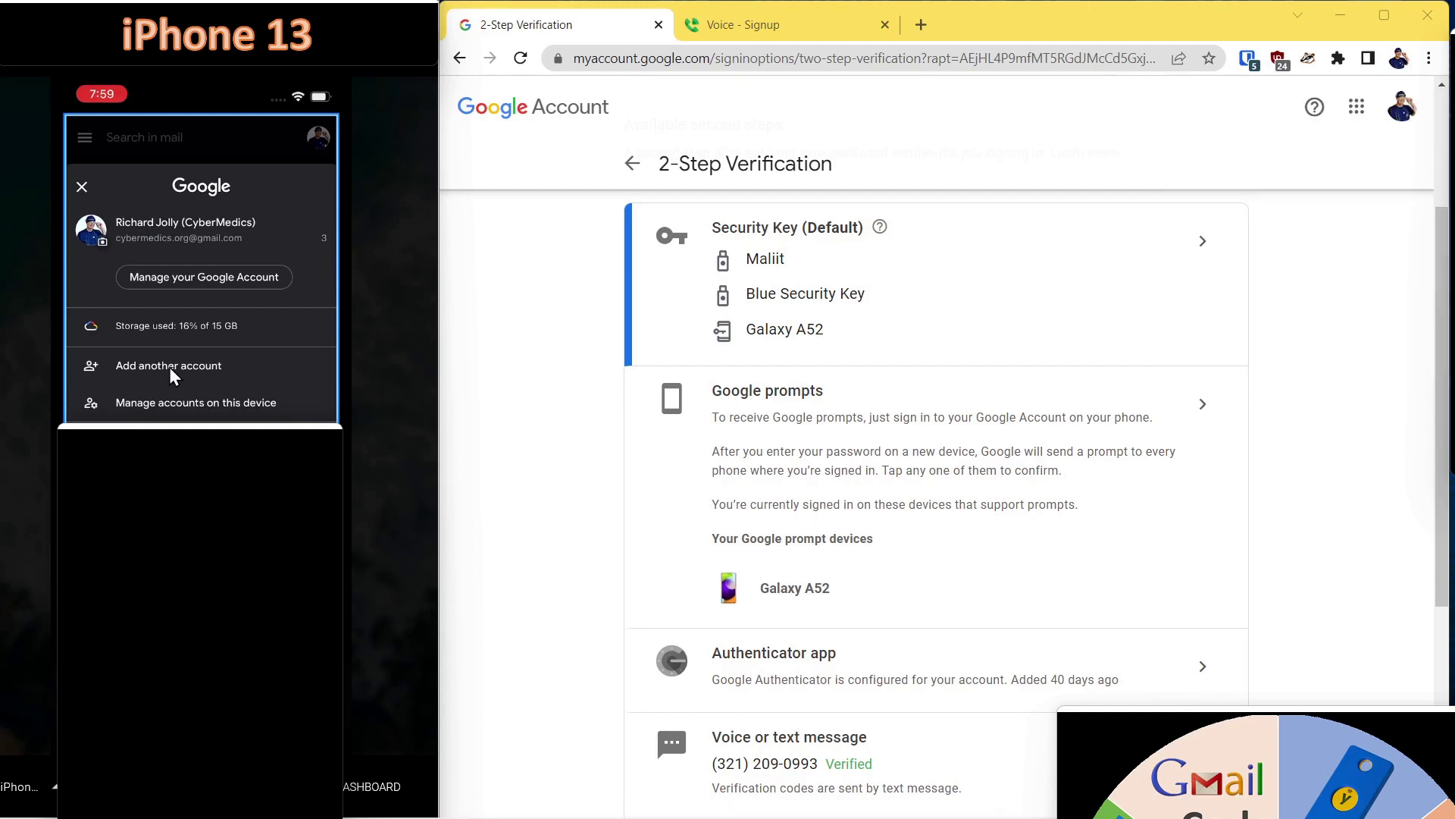
left_click(170, 367)
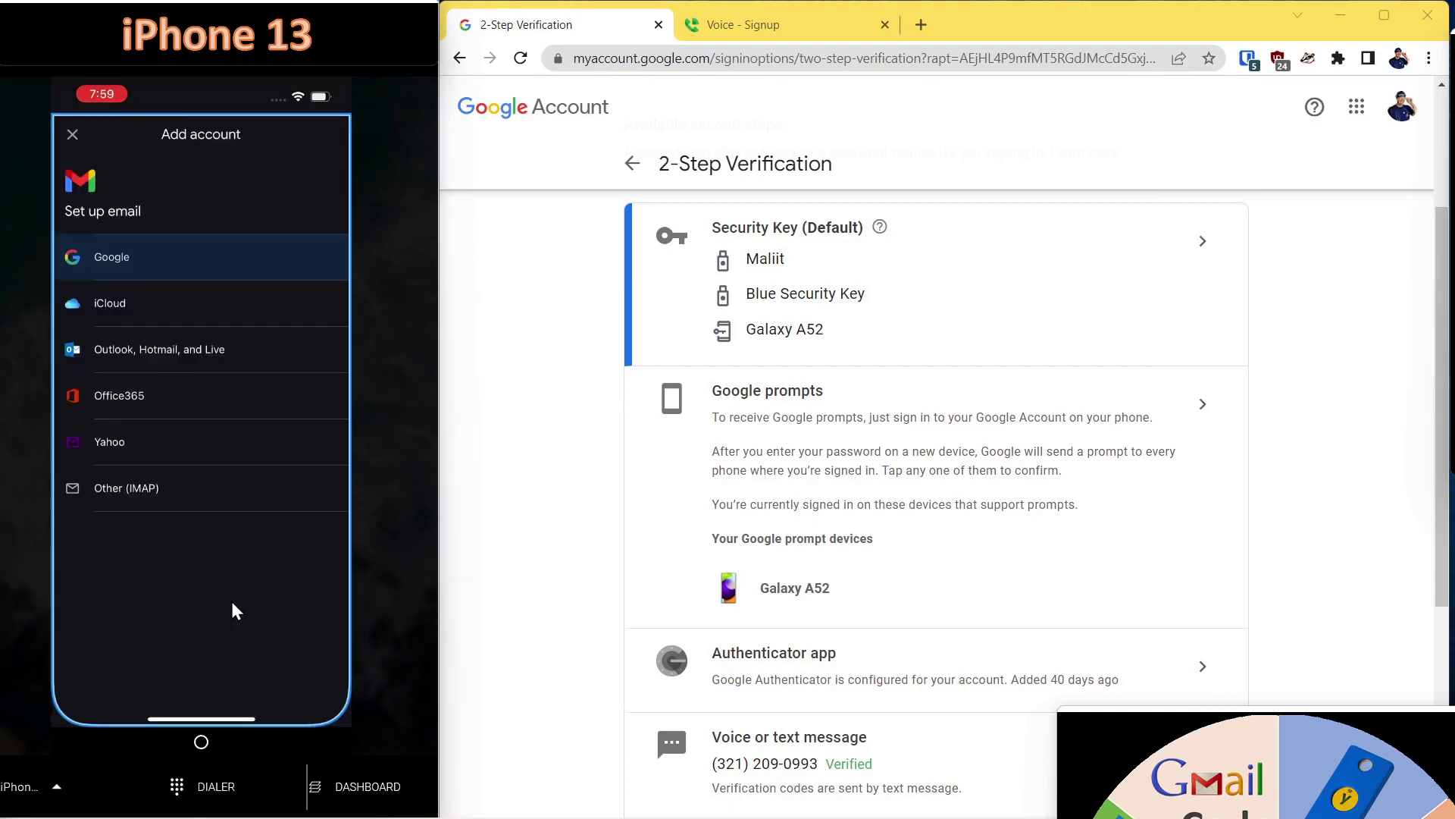
Sign in to Google in iPhone Gmail with the account's email and password.
left_click(121, 259)
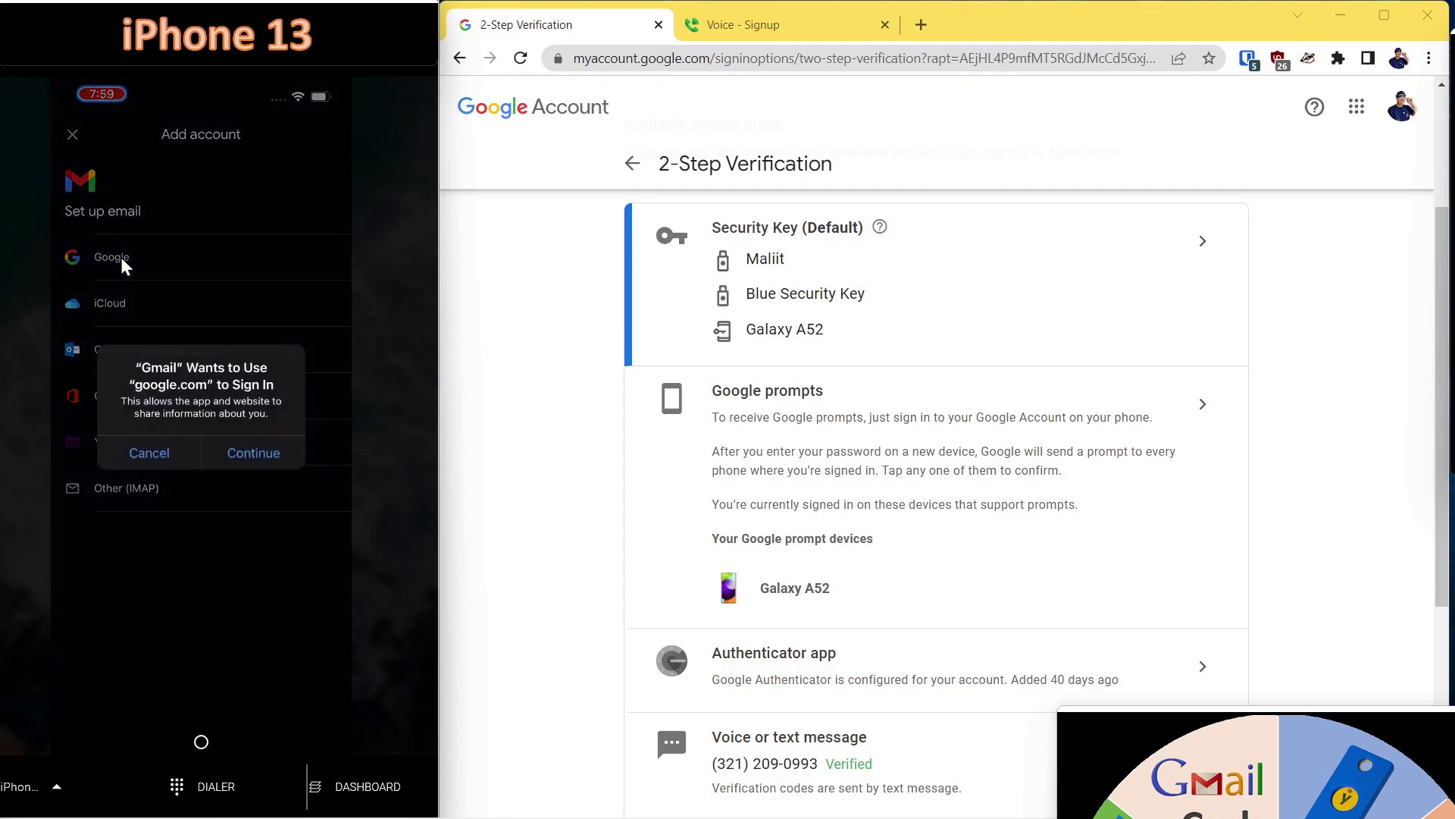
left_click(253, 451)
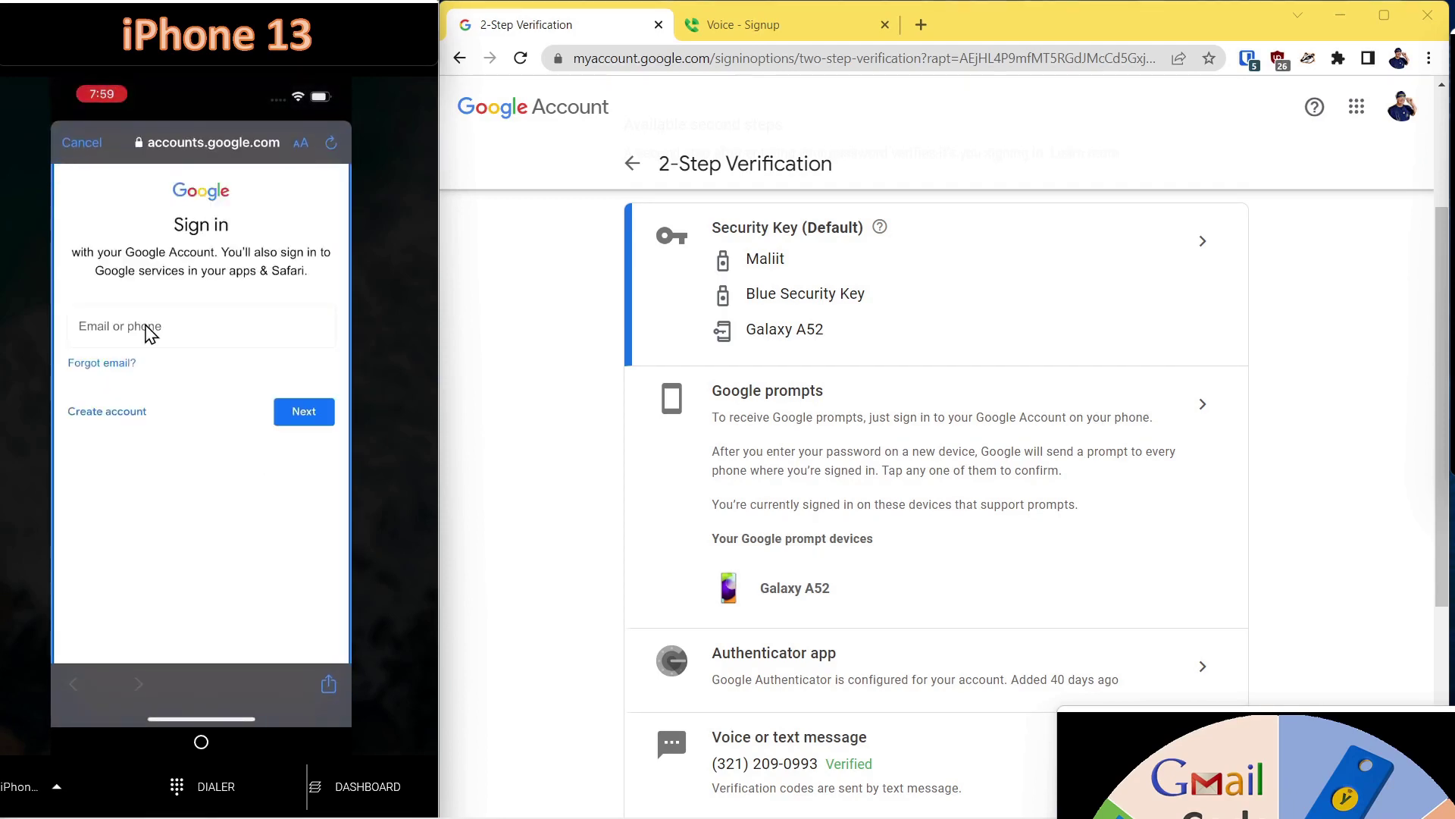
left_click(148, 333)
type("useyubikey")
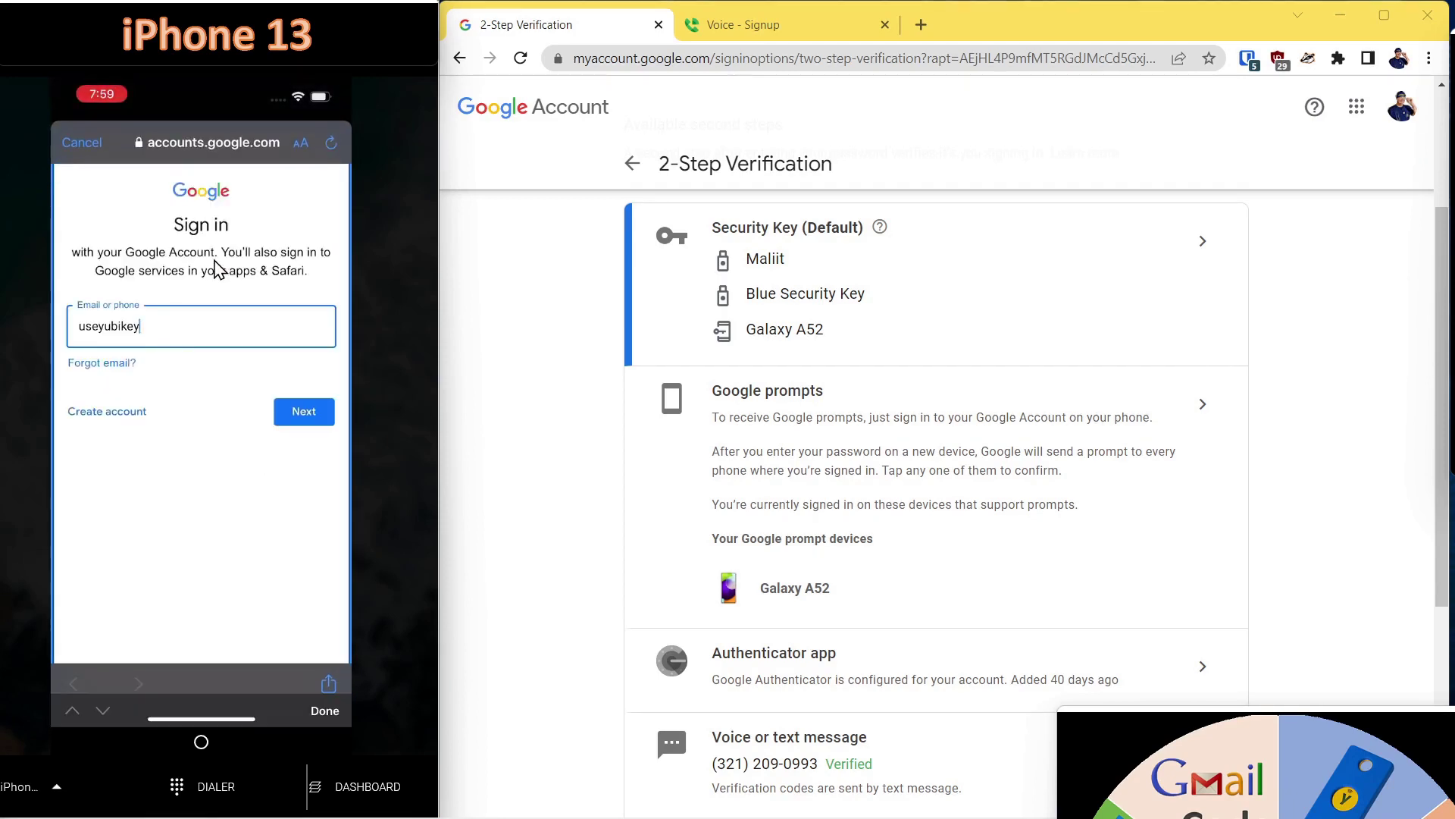
left_click(290, 418)
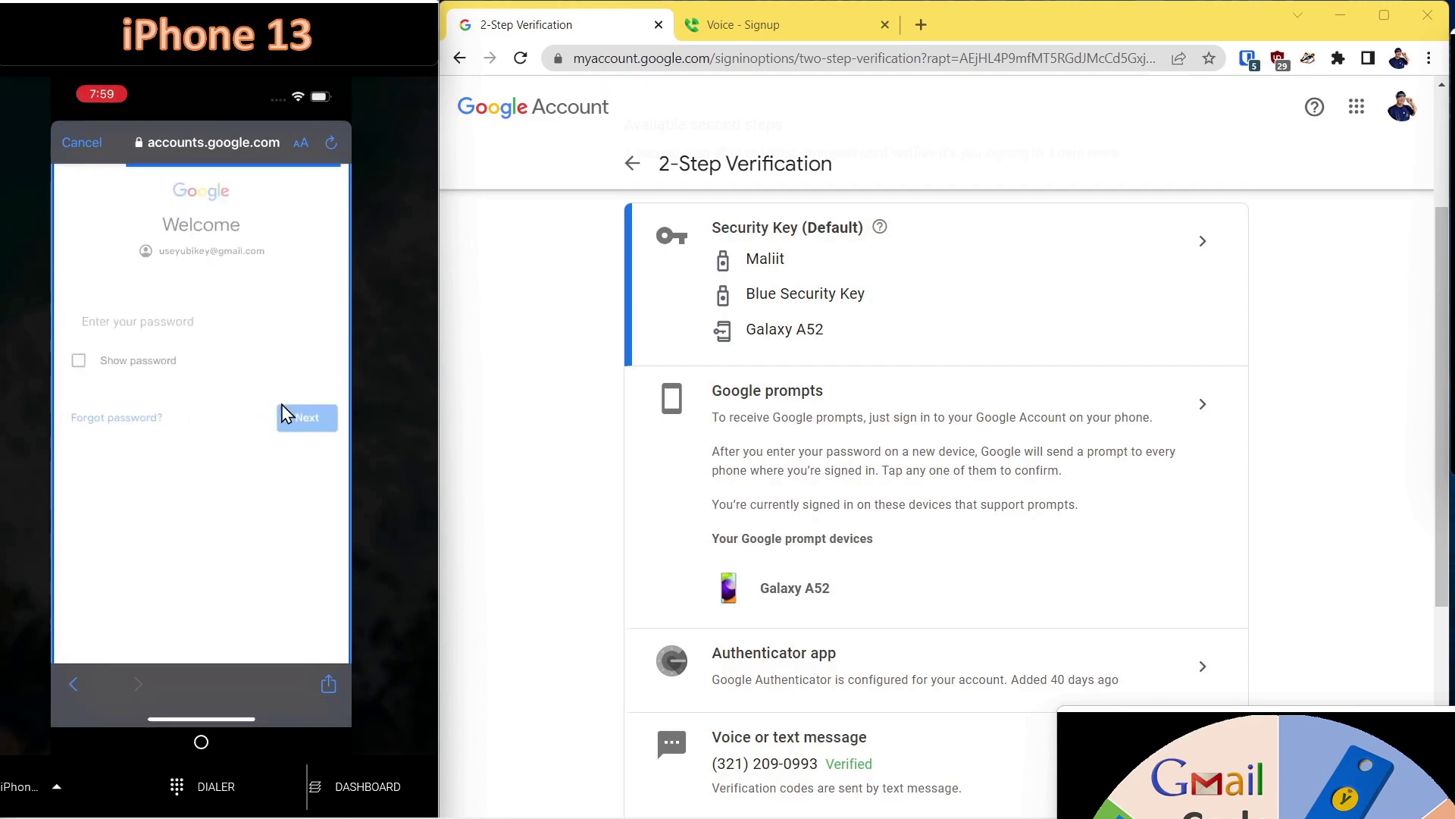
key("ctrl+v")
key("Return")
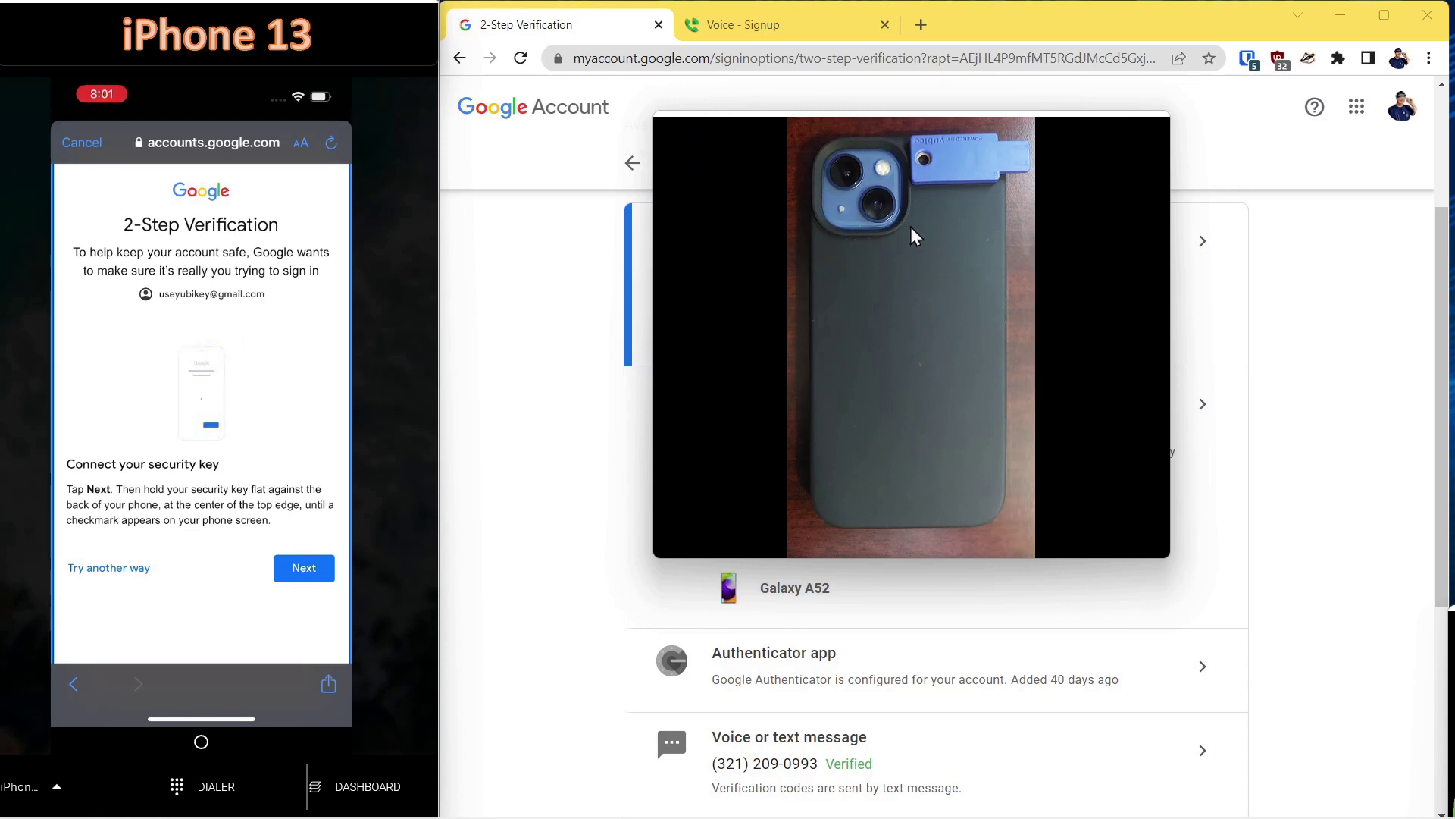
Attempt the security-key step, cancel the prompt, and open the other verification options.
left_click(306, 568)
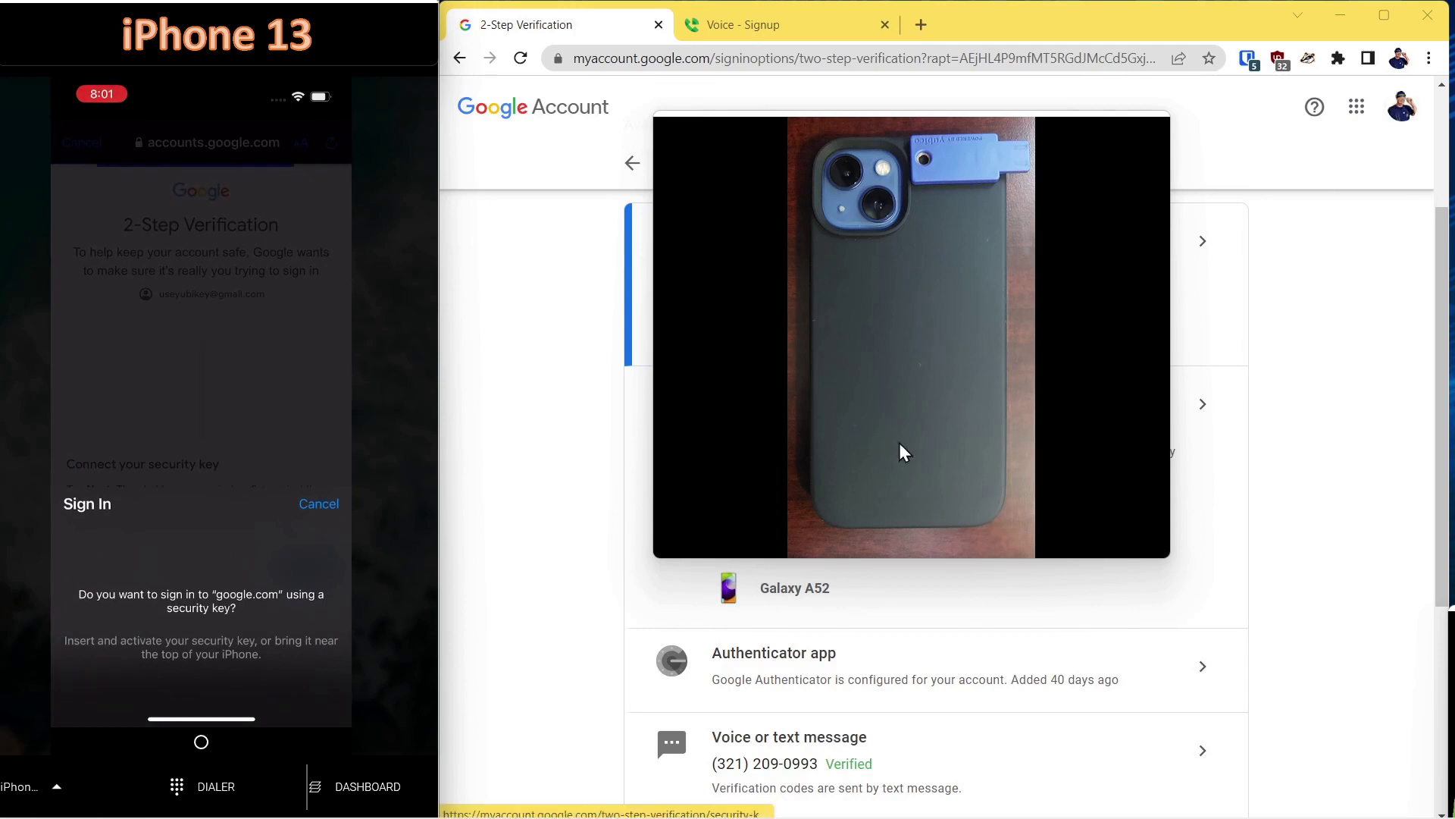
left_click(316, 503)
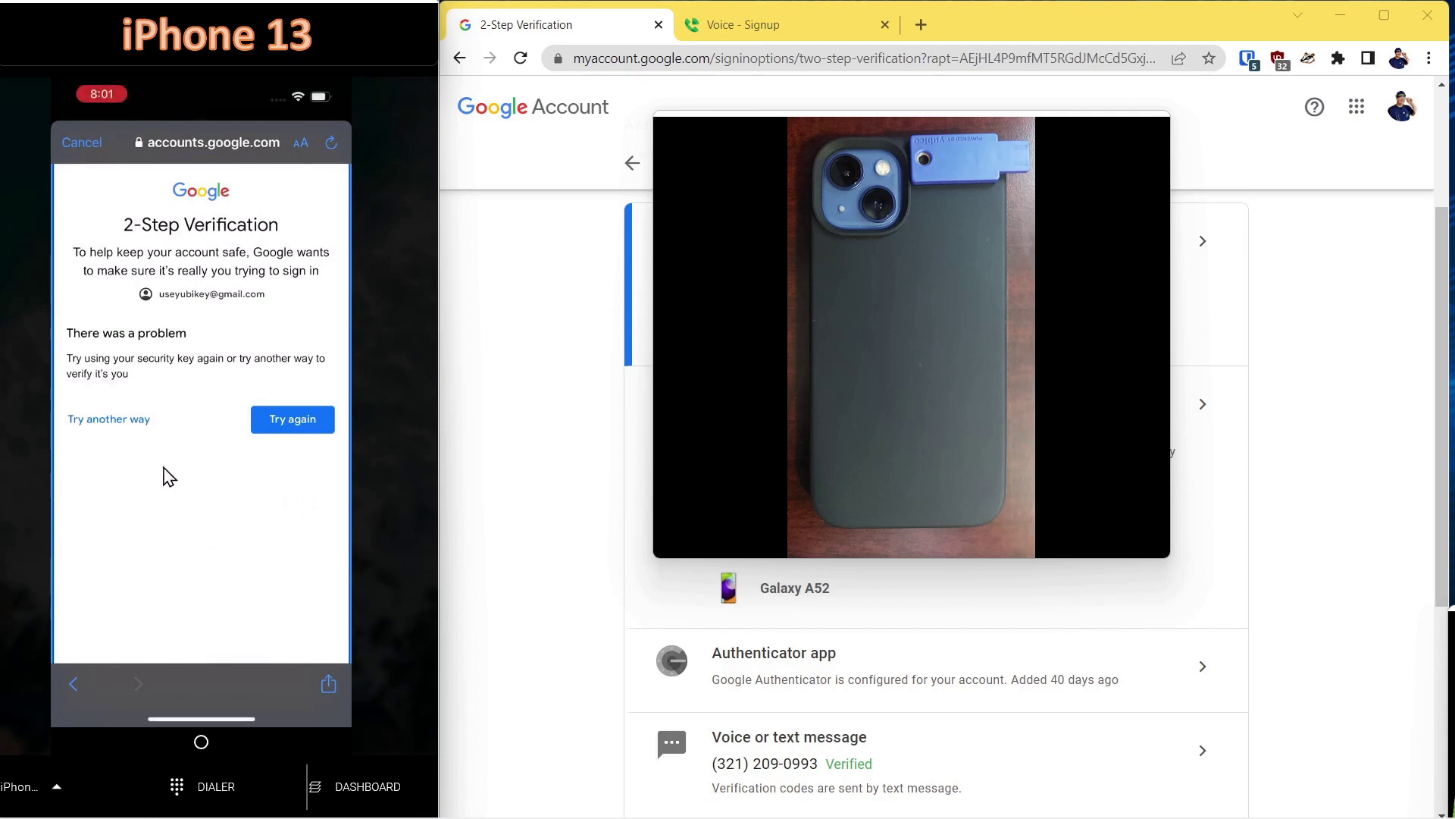
left_click(116, 422)
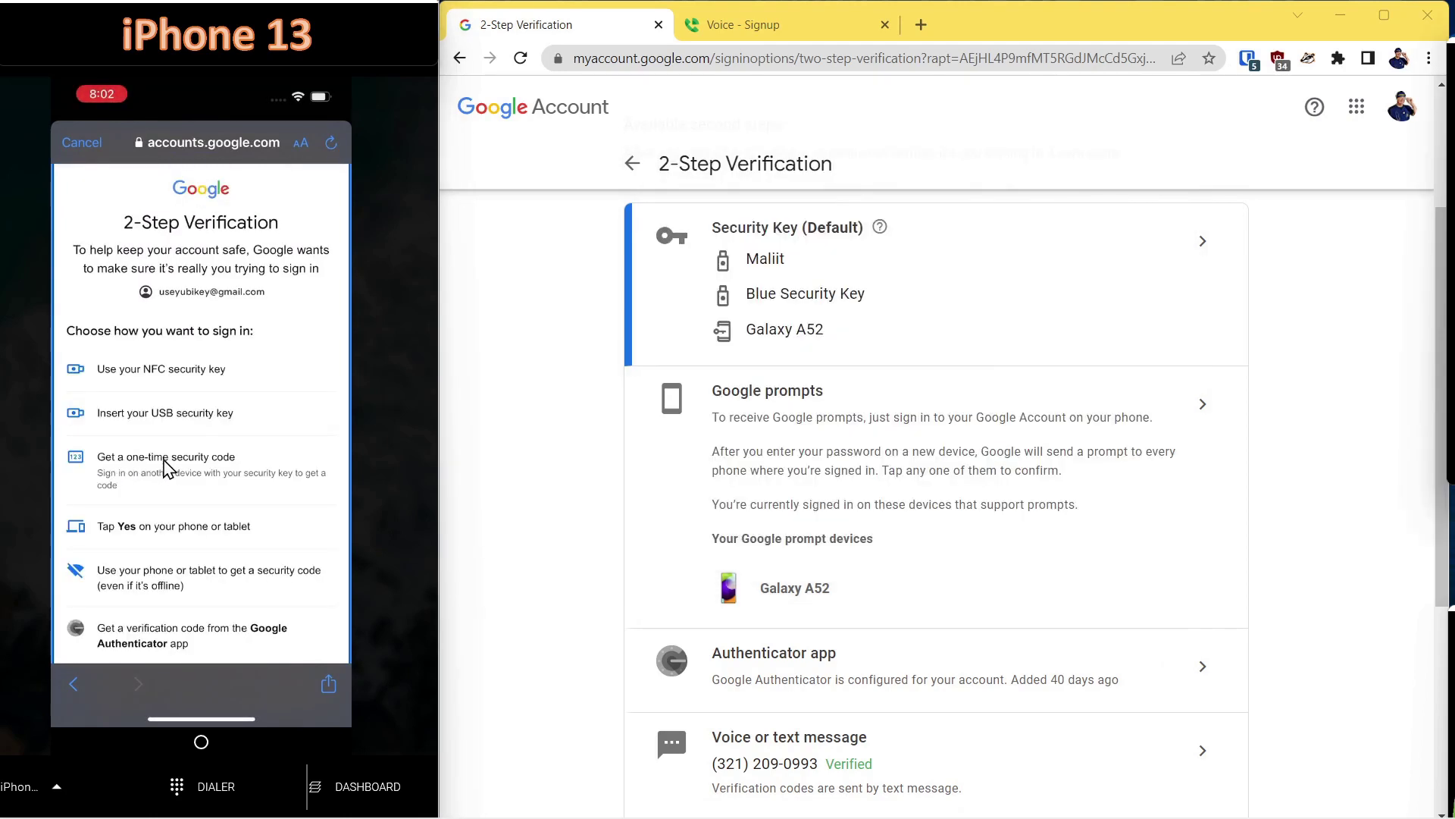
View the one-time security code option, then return to the sign-in methods list.
left_click(130, 471)
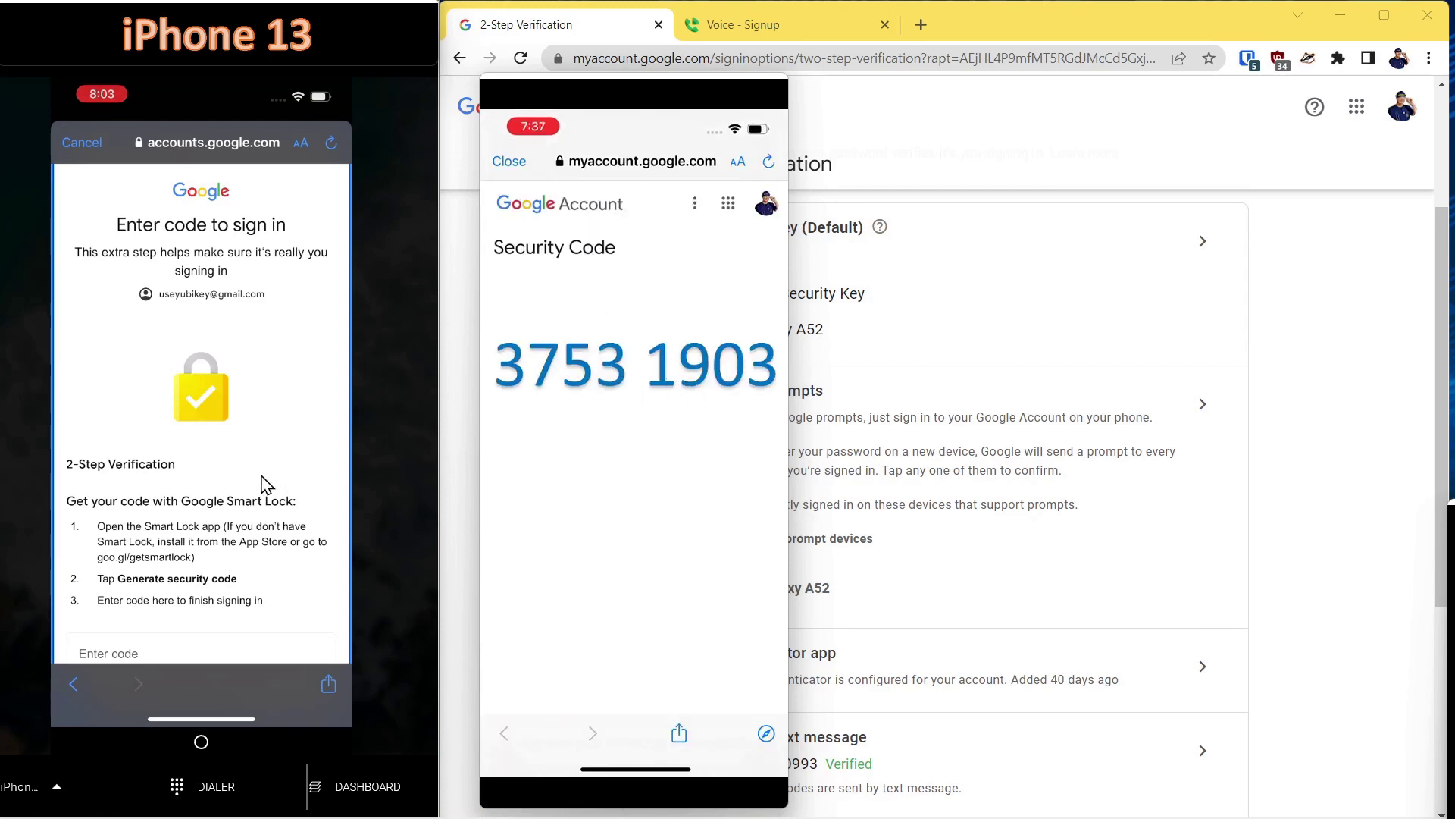
scroll(266, 482, "down", 3)
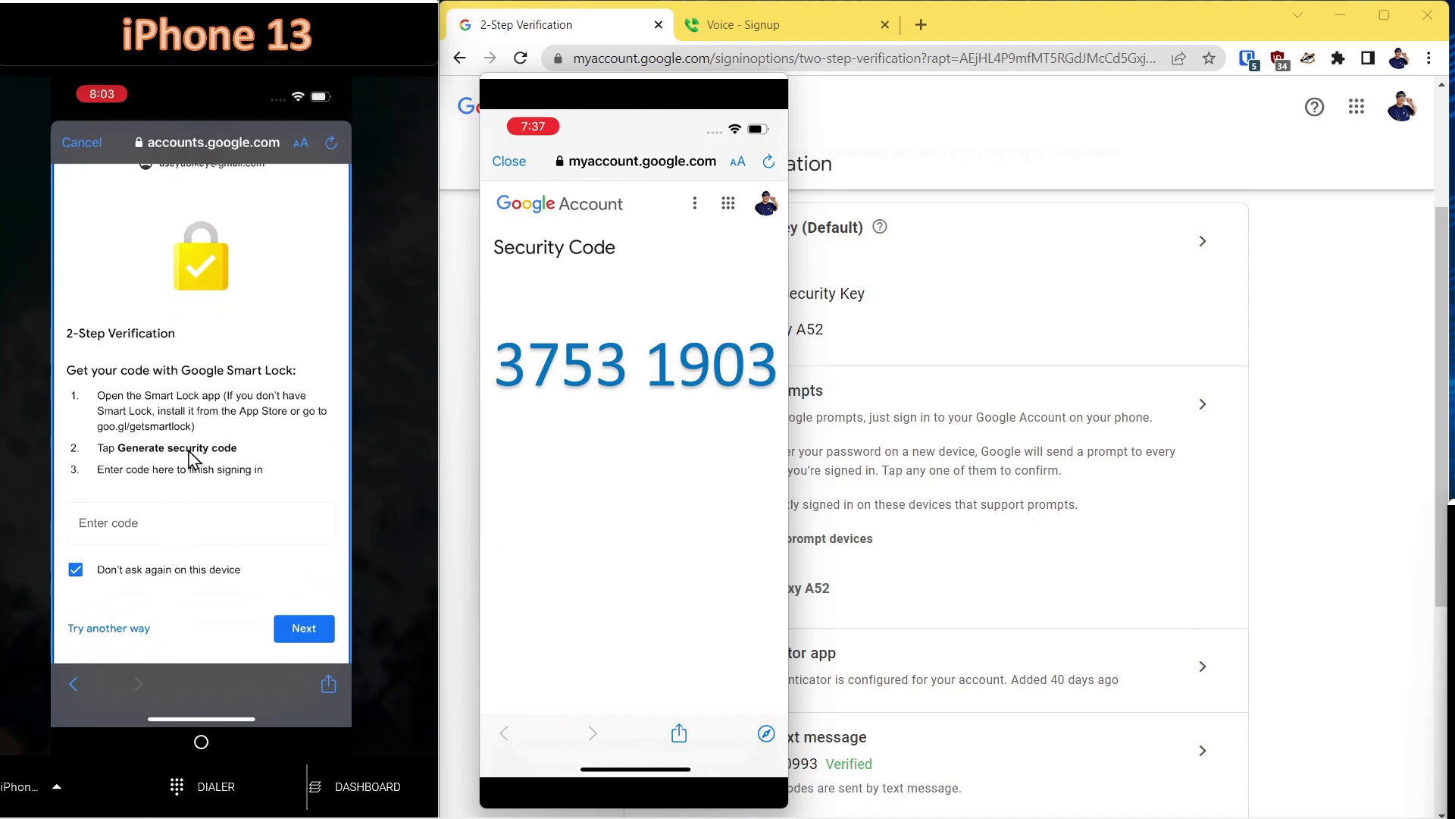
left_click(119, 631)
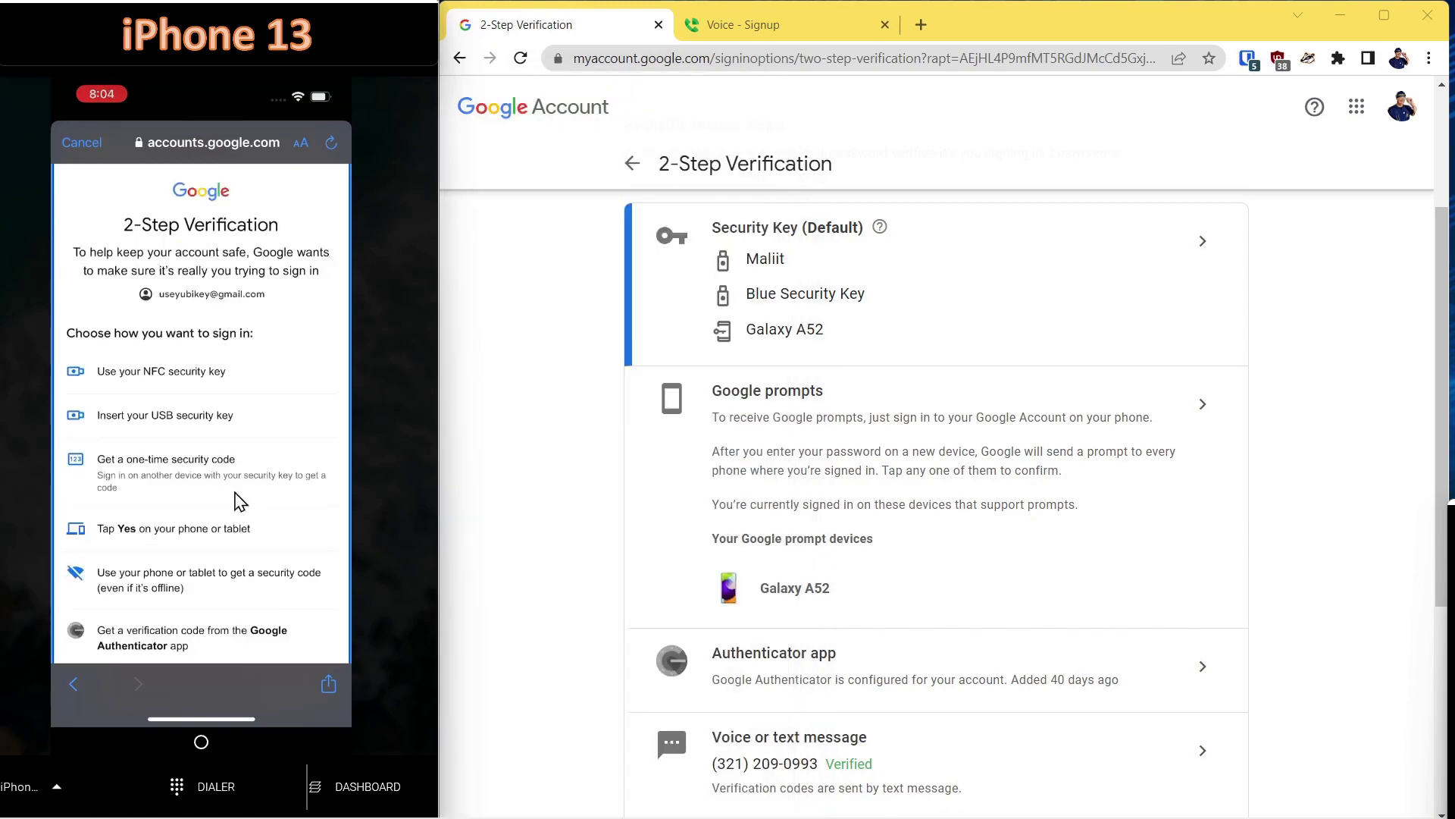
Choose 'Tap Yes on your phone or tablet' to send a prompt to the Galaxy A52.
left_click(172, 530)
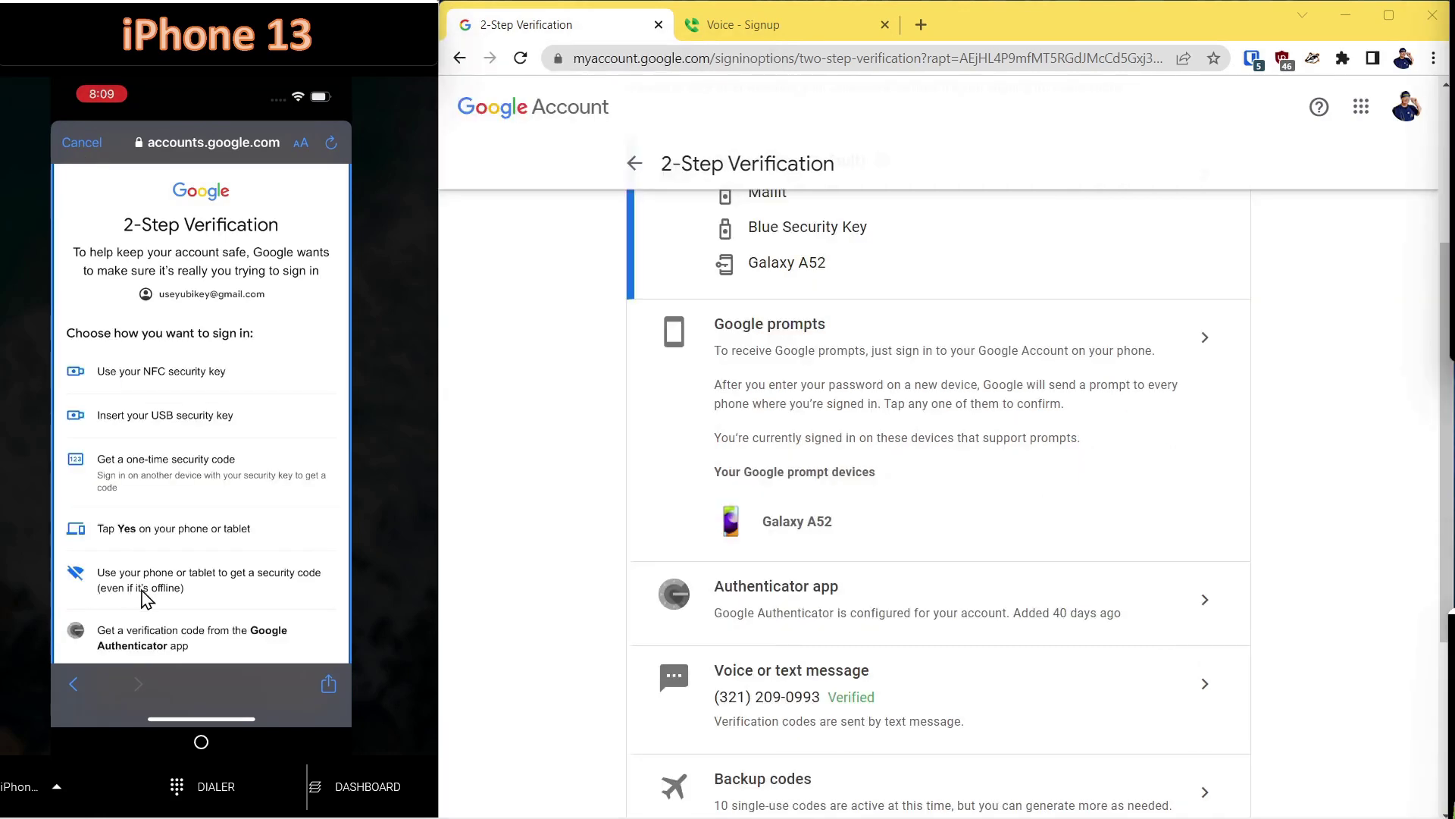
Choose the offline phone security-code method and generate two codes under Galaxy A52 Google Security settings.
left_click(182, 588)
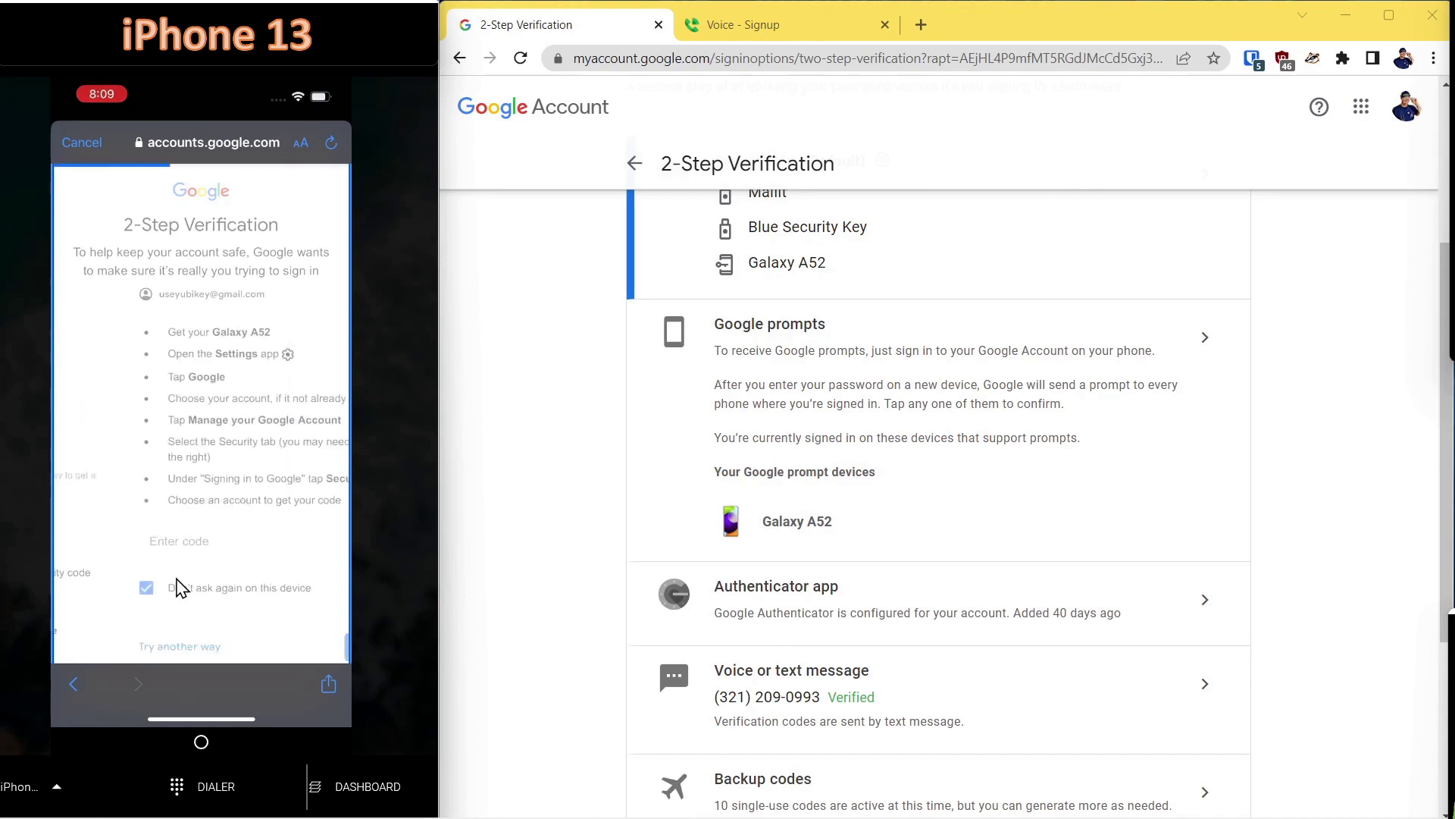
key("alt+Tab")
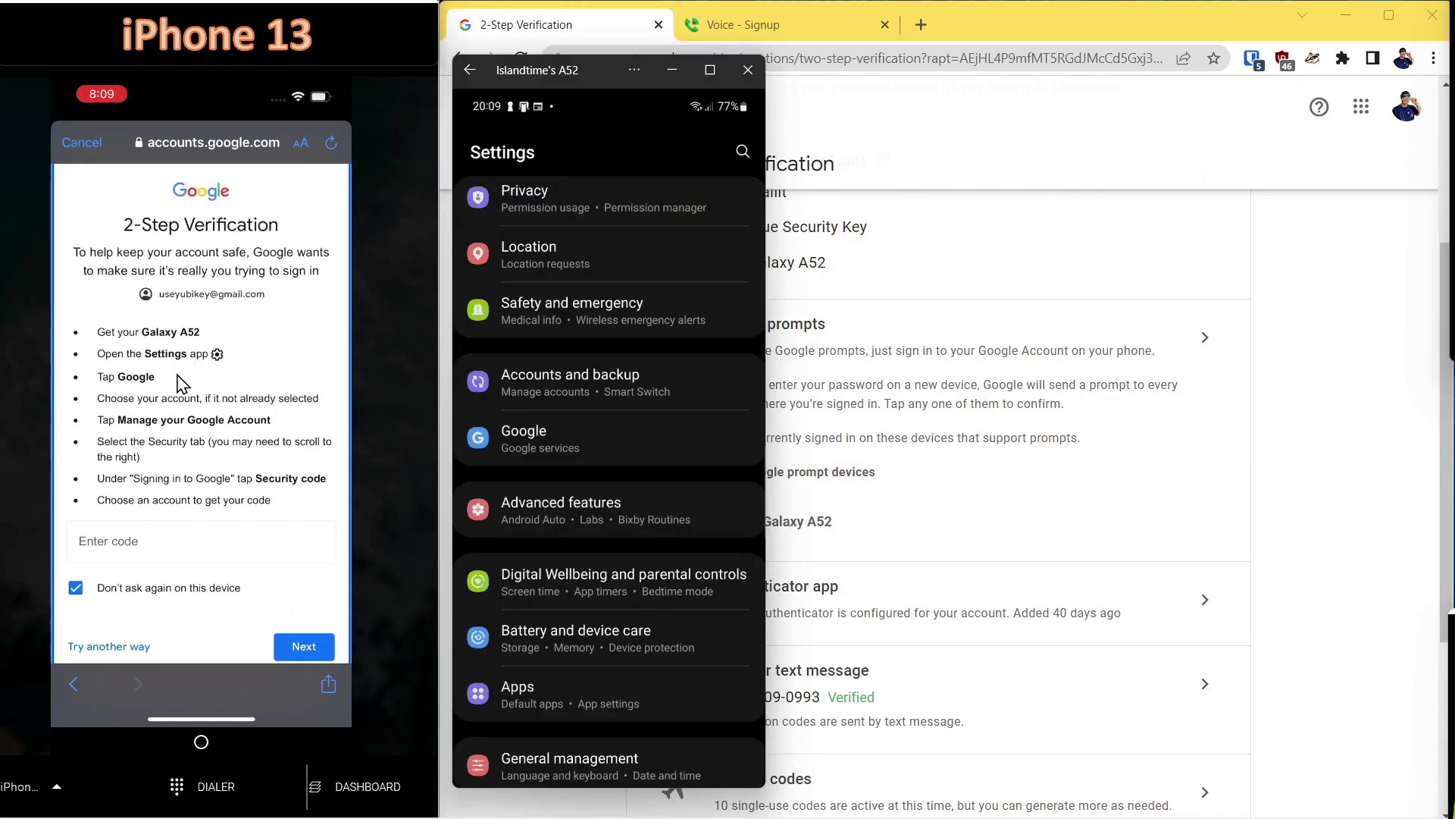
left_click(535, 443)
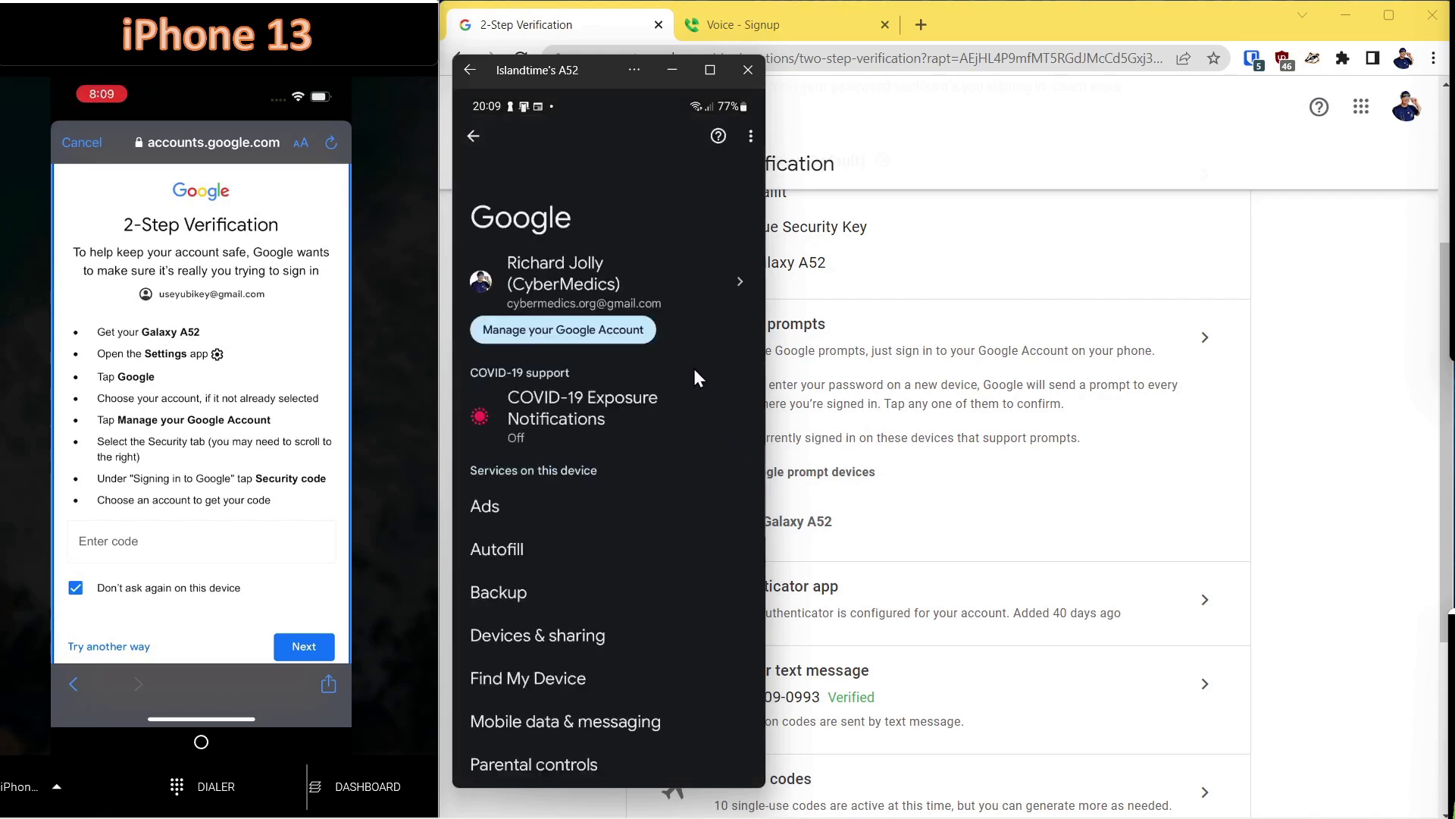
left_click(556, 333)
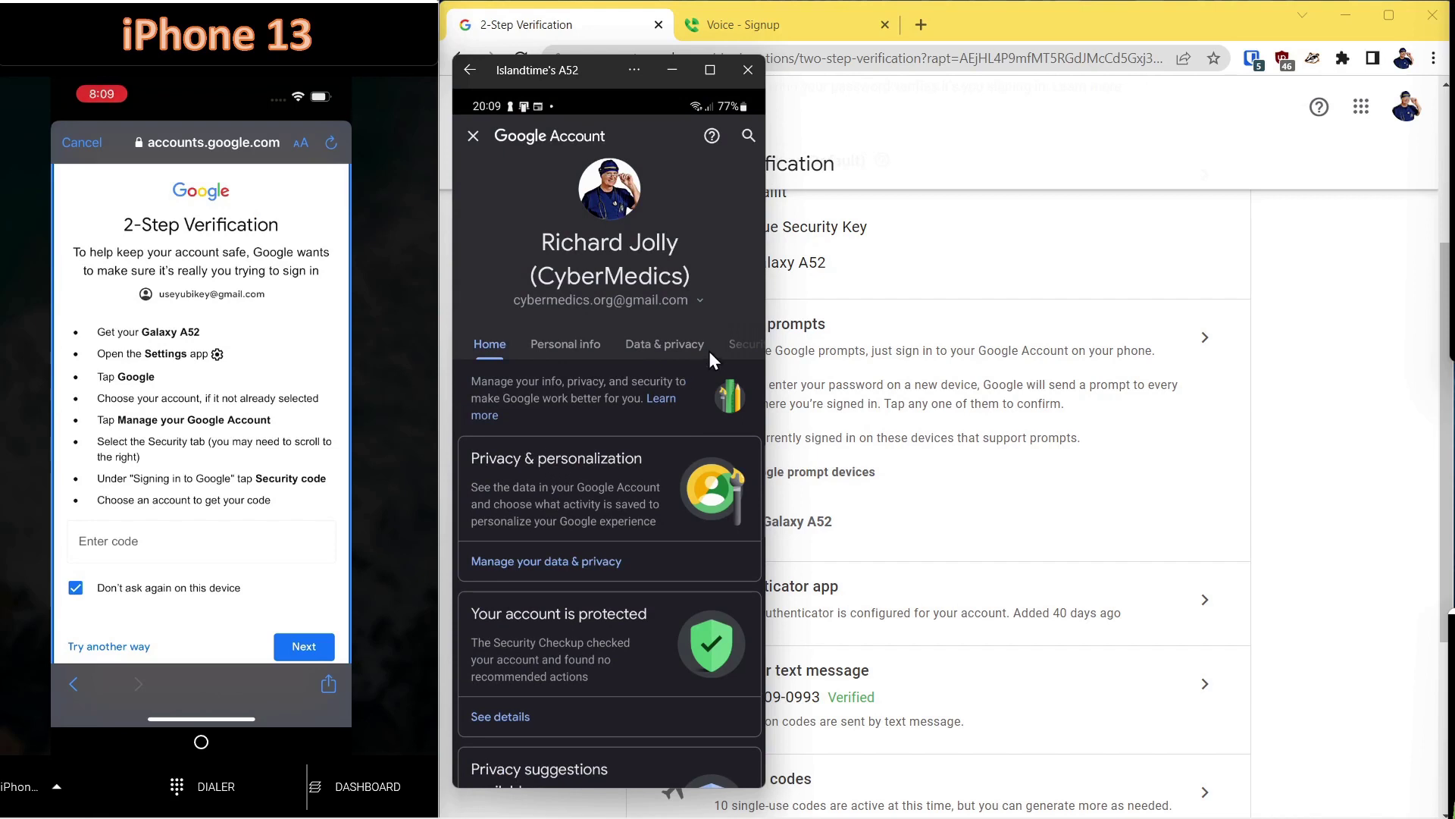
left_click(743, 344)
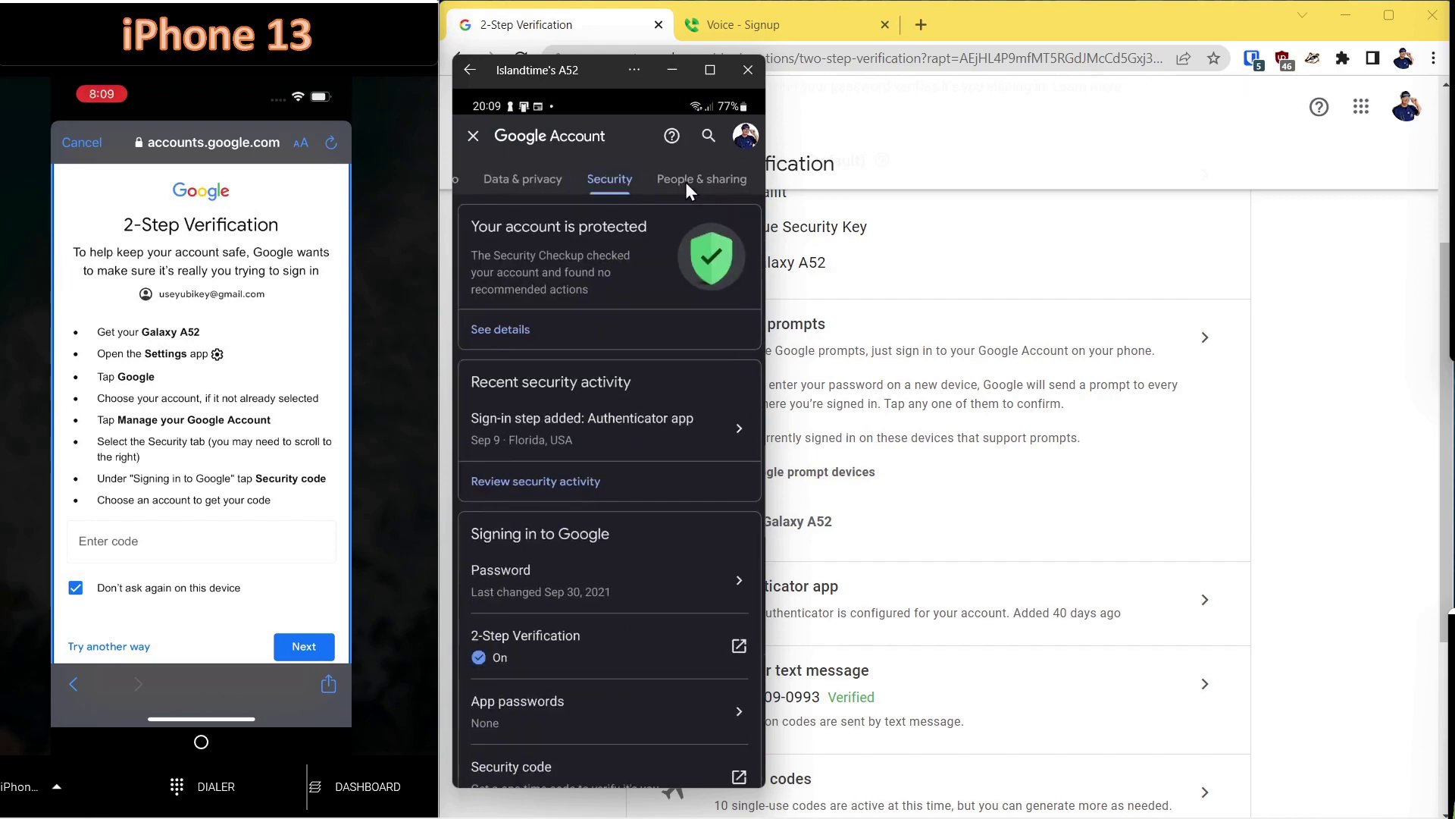
left_click(514, 770)
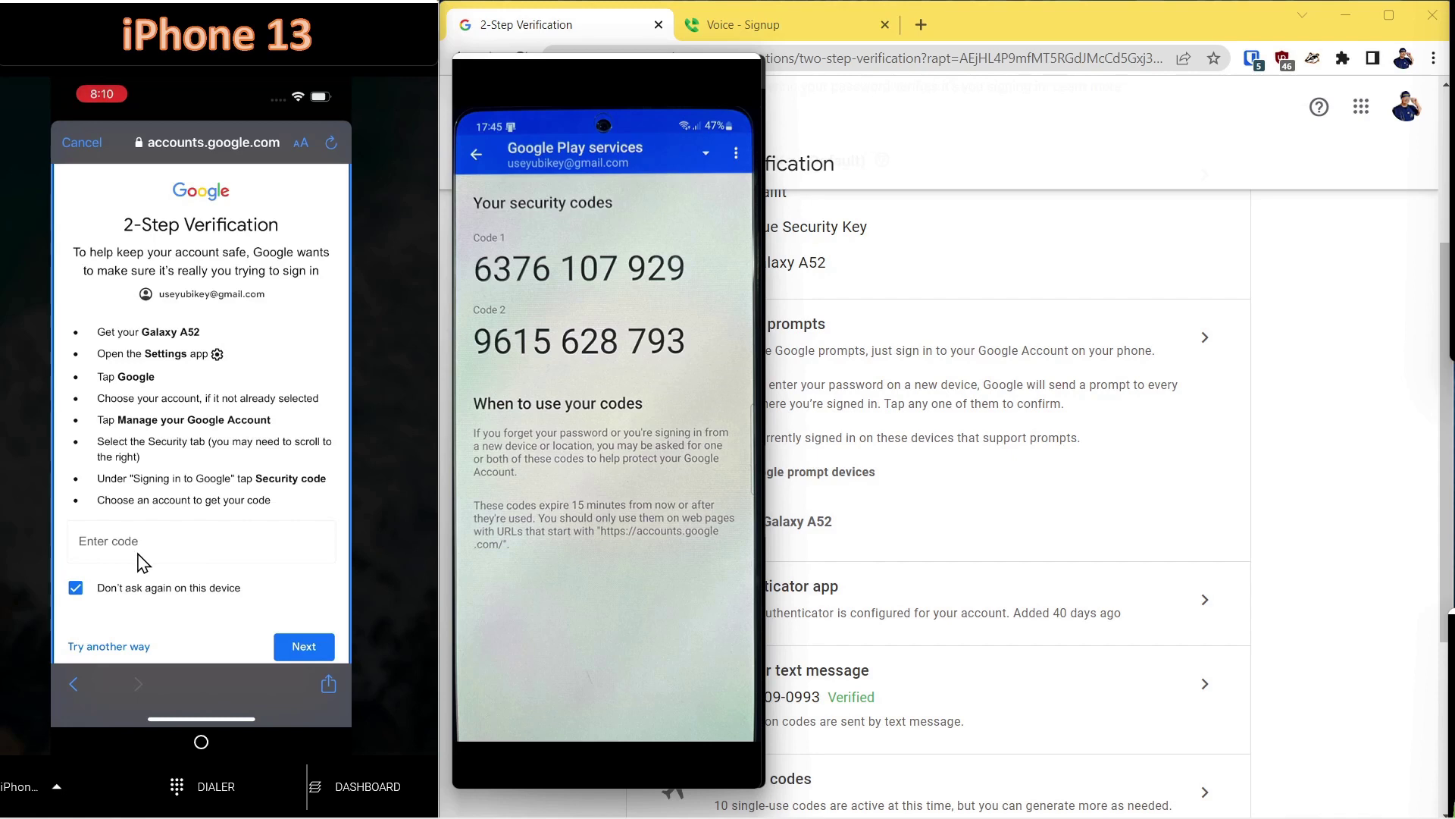
Choose the Google Authenticator method, show its code on the Galaxy, then return to the methods list.
left_click(97, 648)
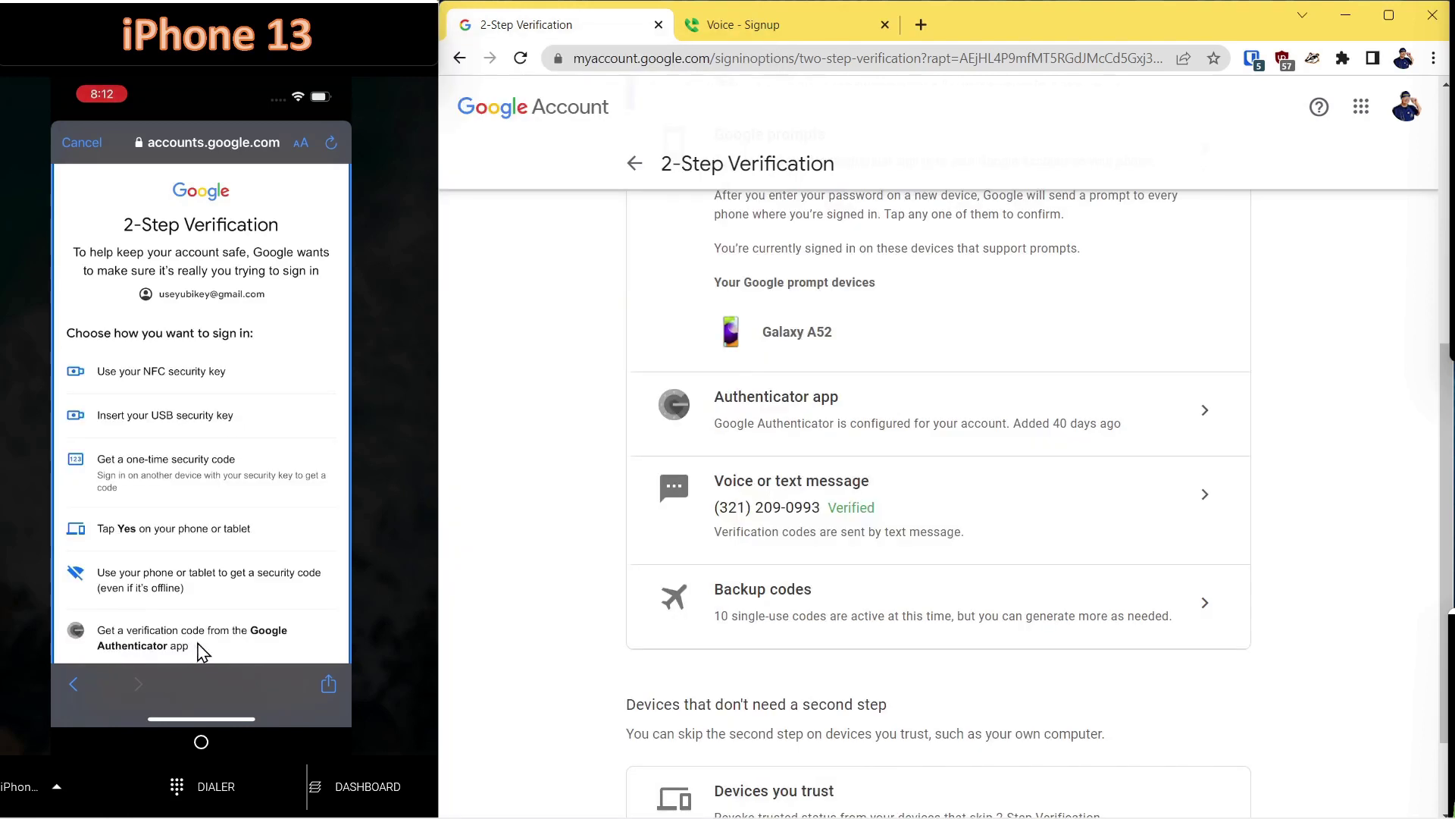
left_click(147, 646)
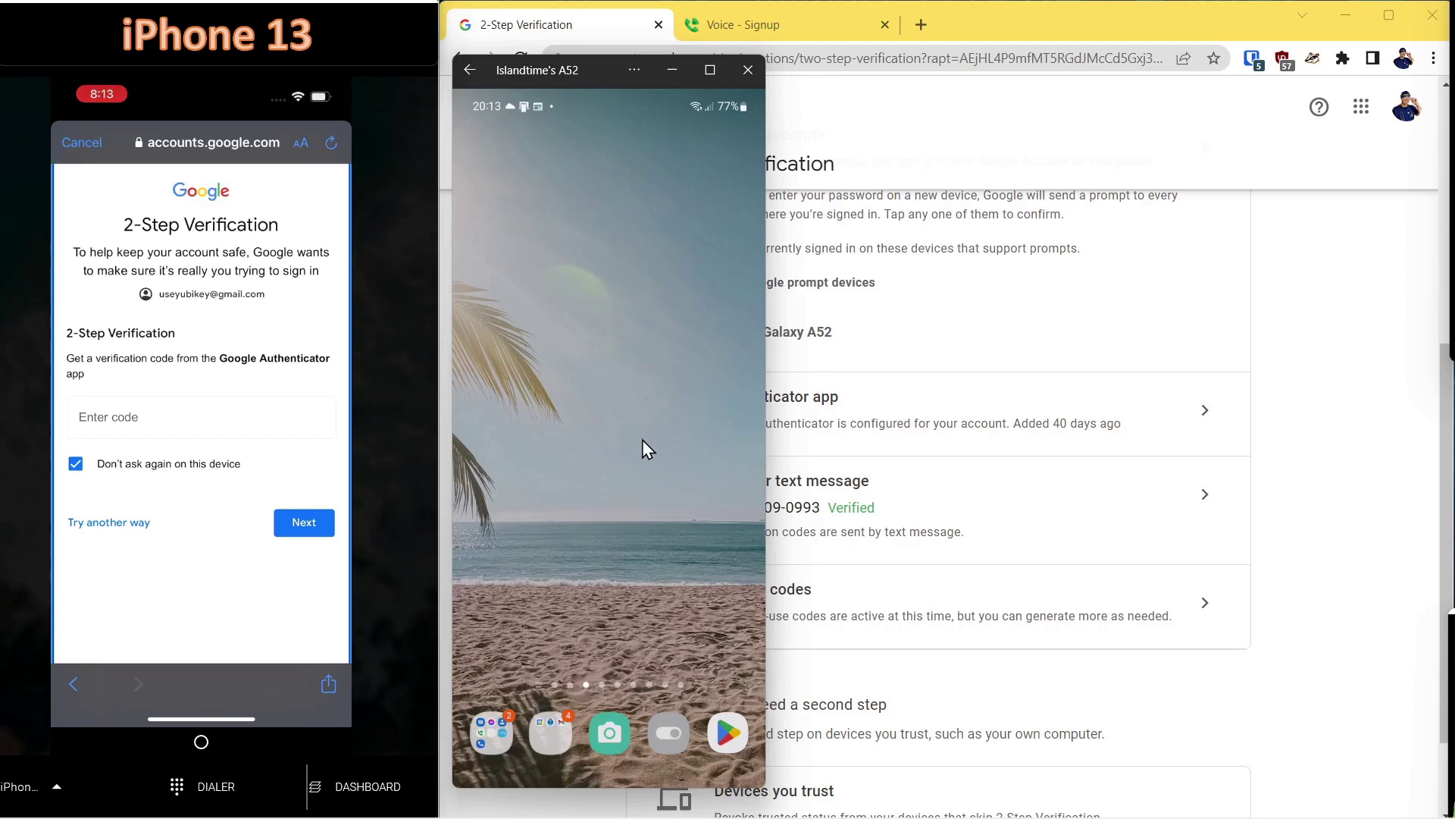
left_click(551, 732)
left_click(613, 365)
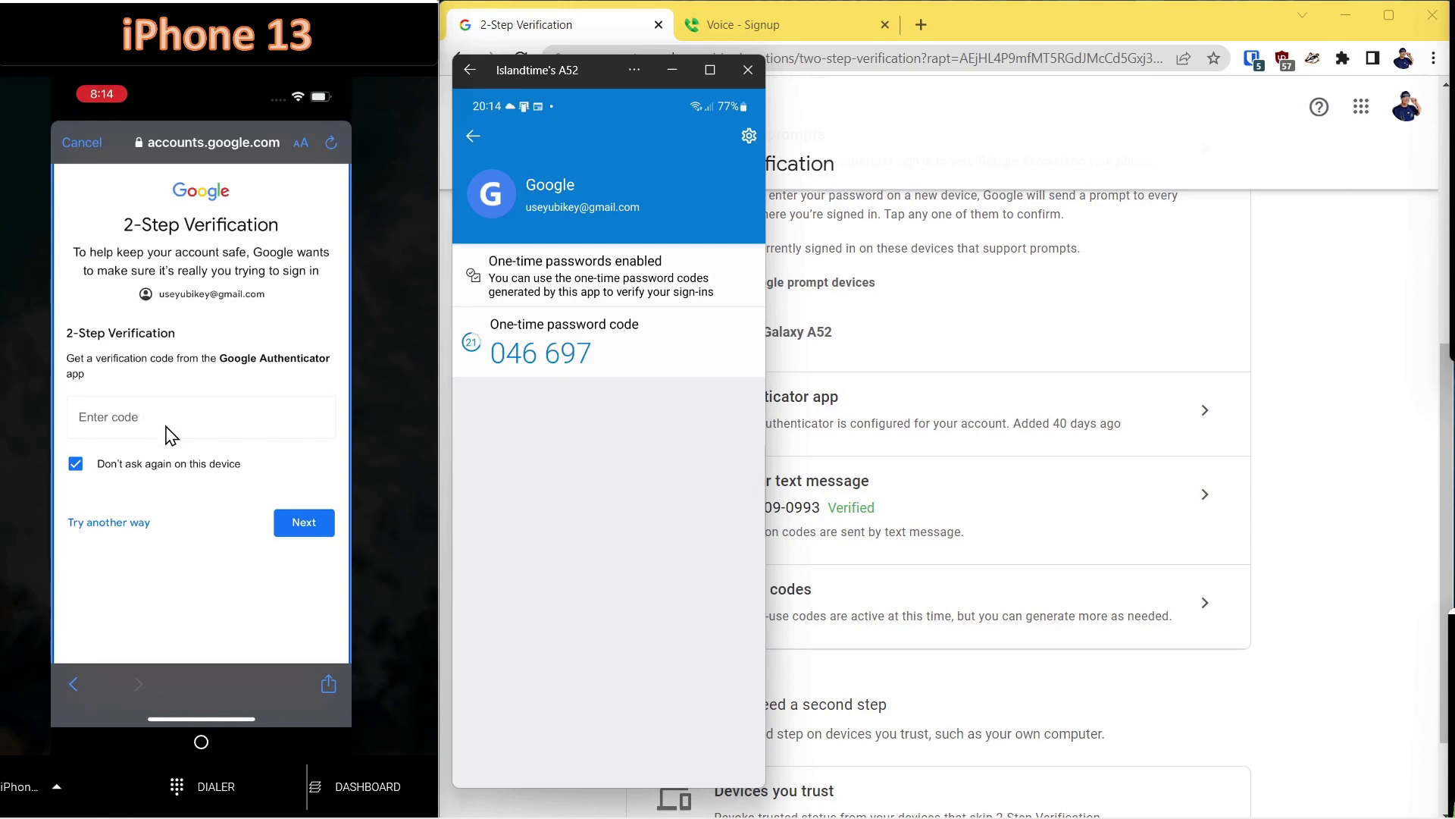
left_click(99, 526)
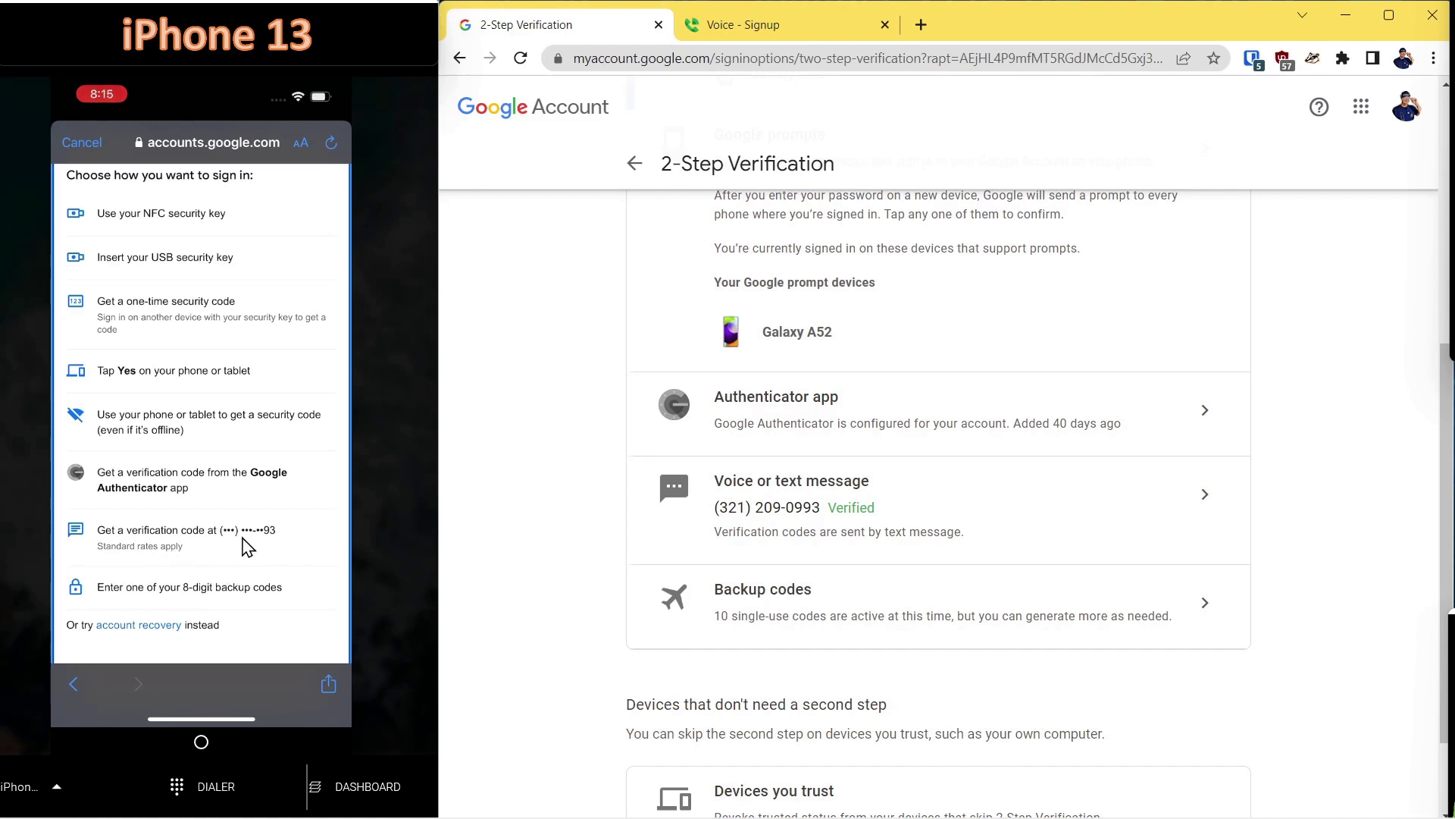
Have a 6-digit code texted to the number ending 93, then show Google Voice signup.
left_click(217, 543)
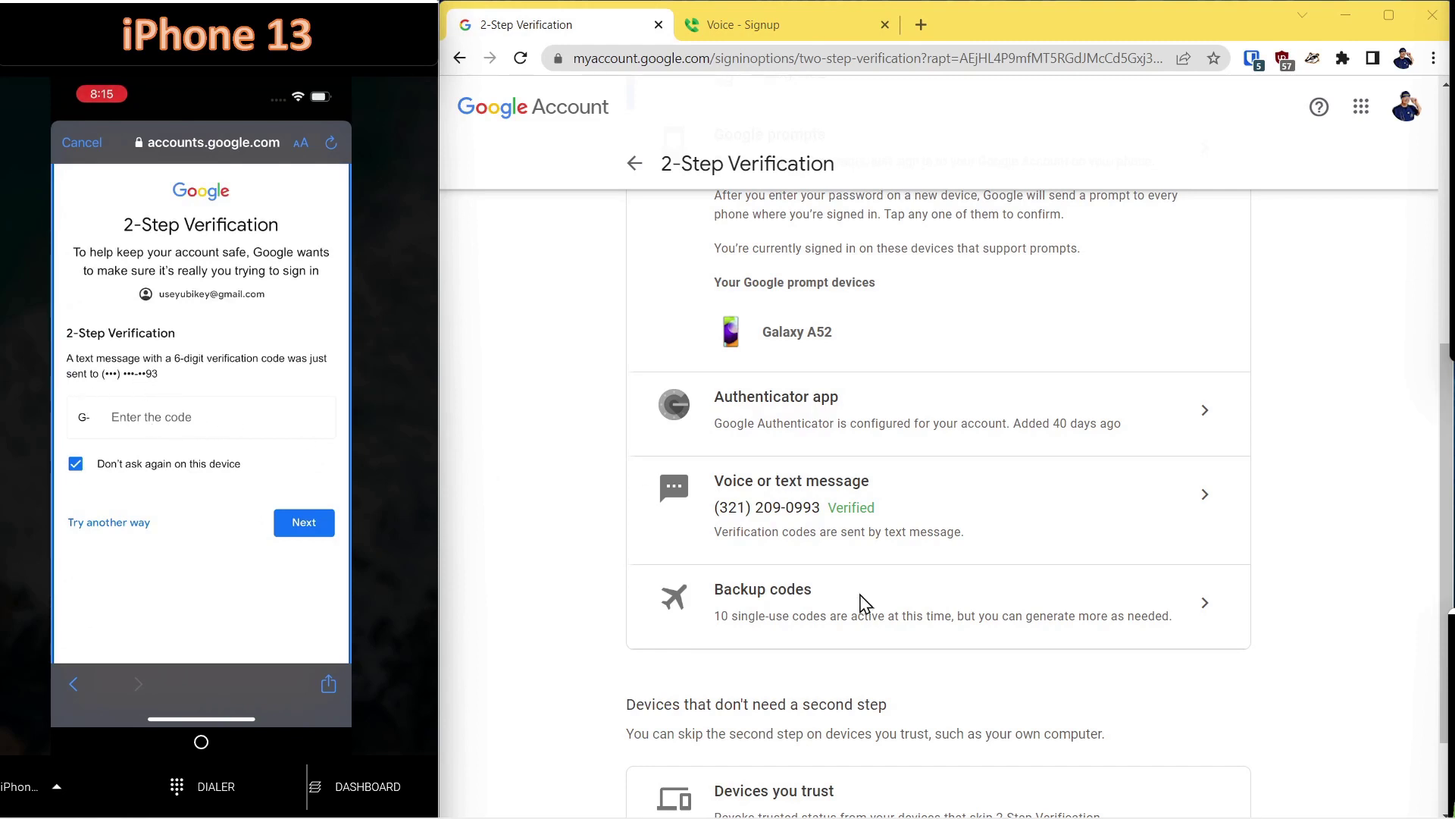
scroll(864, 602, "down", 1)
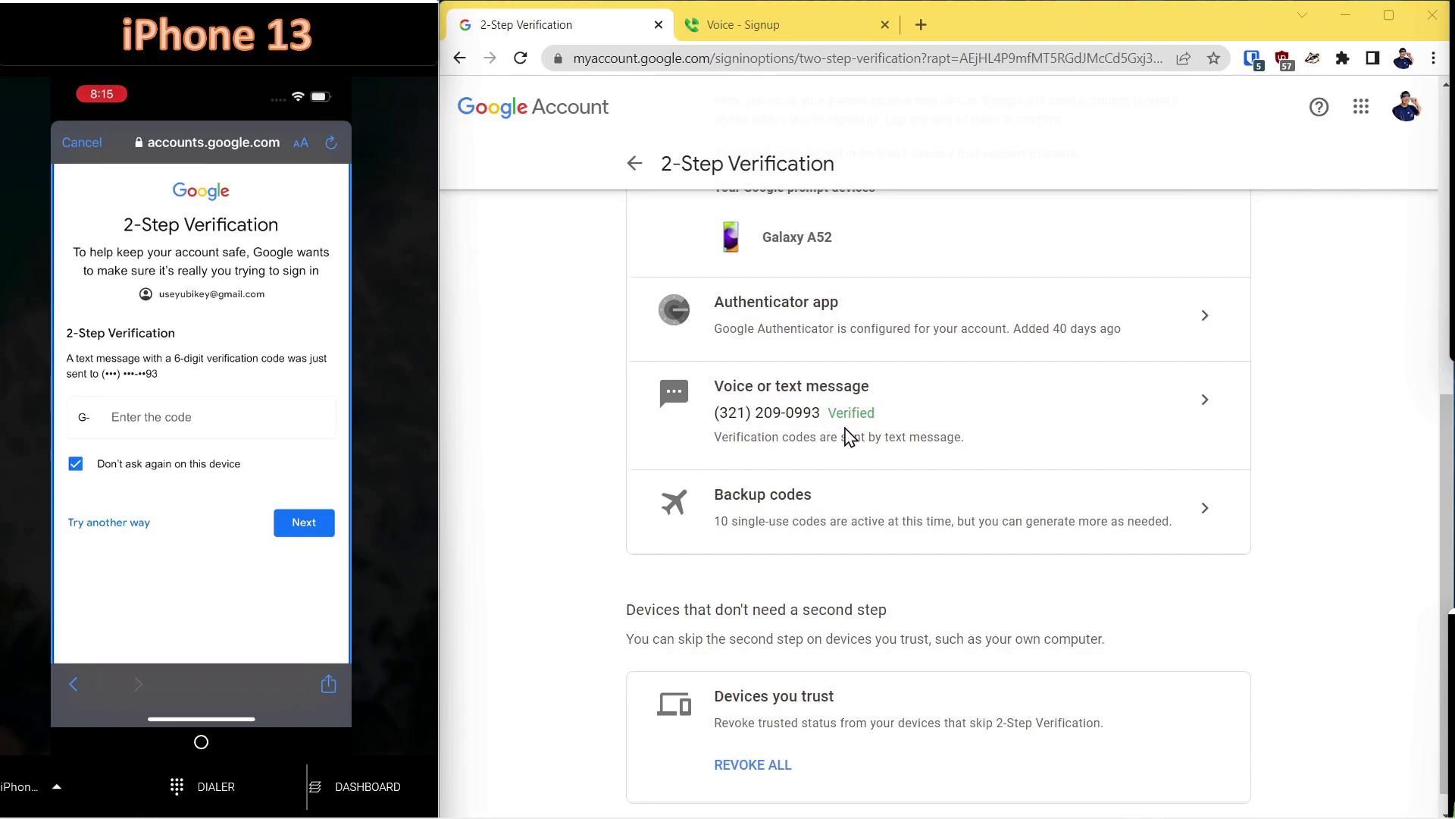
left_click(779, 25)
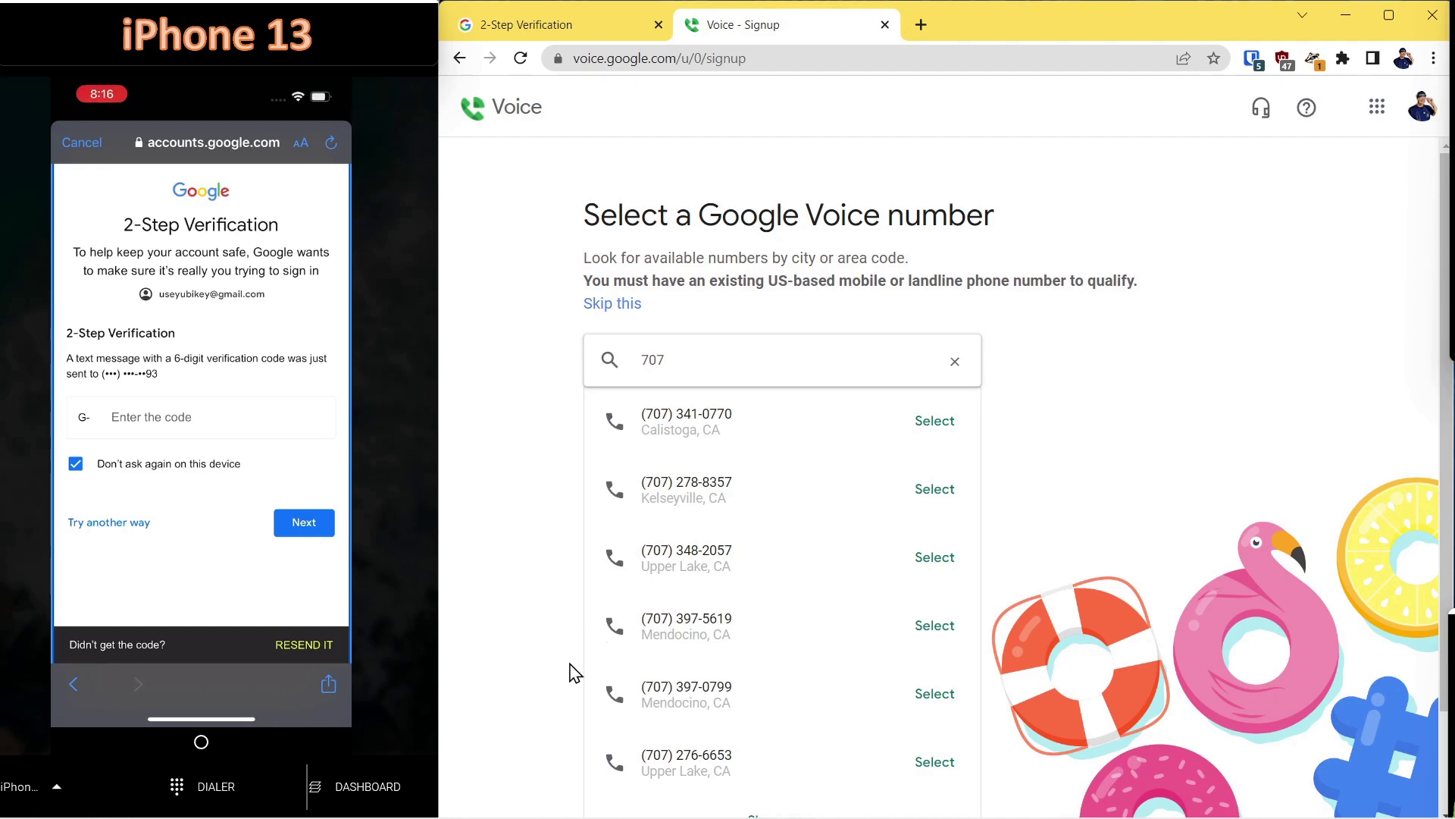
Show the Google verification texts on the Galaxy, then return the iPhone to the methods list.
key("alt+Tab")
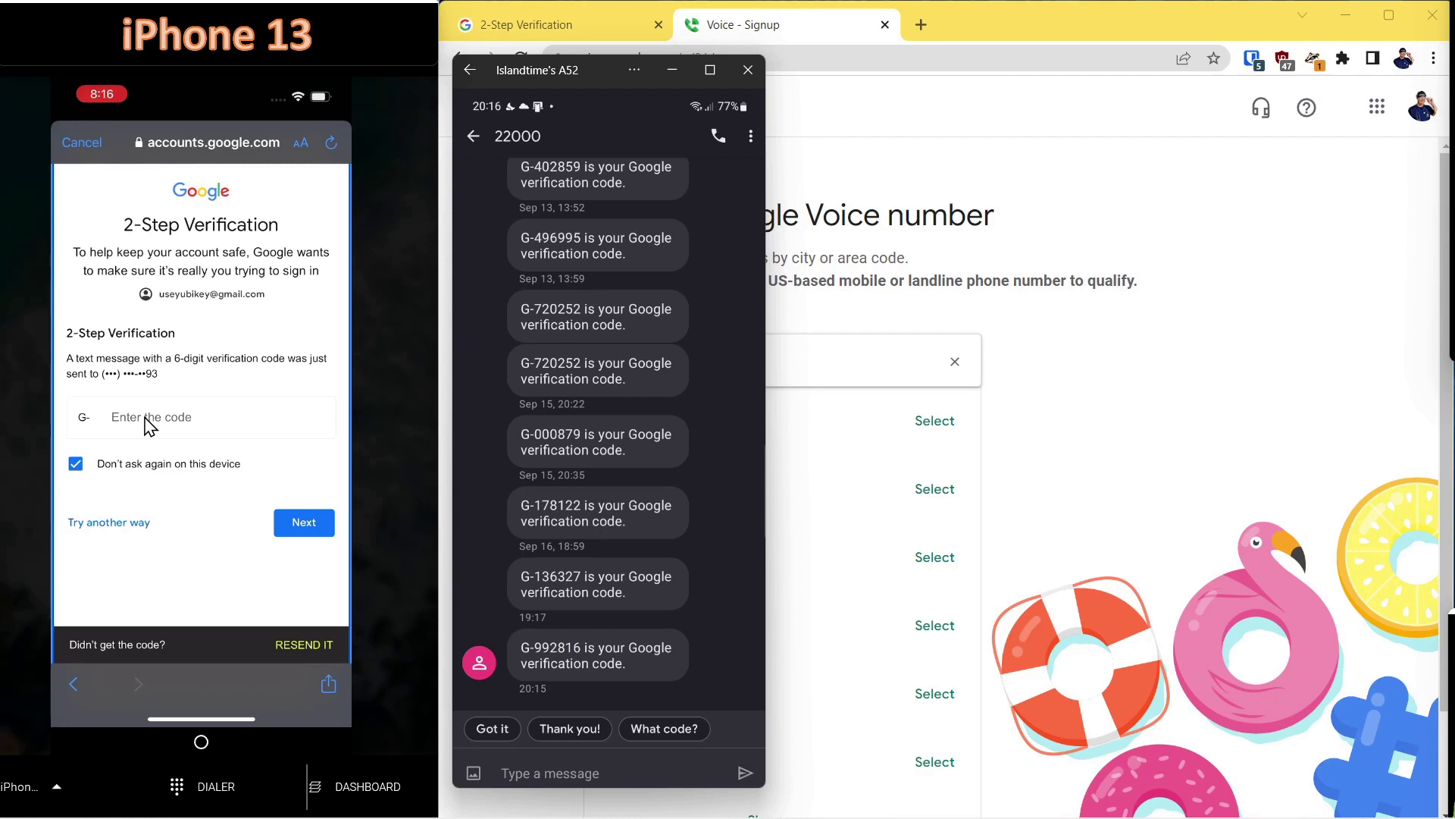
left_click(111, 529)
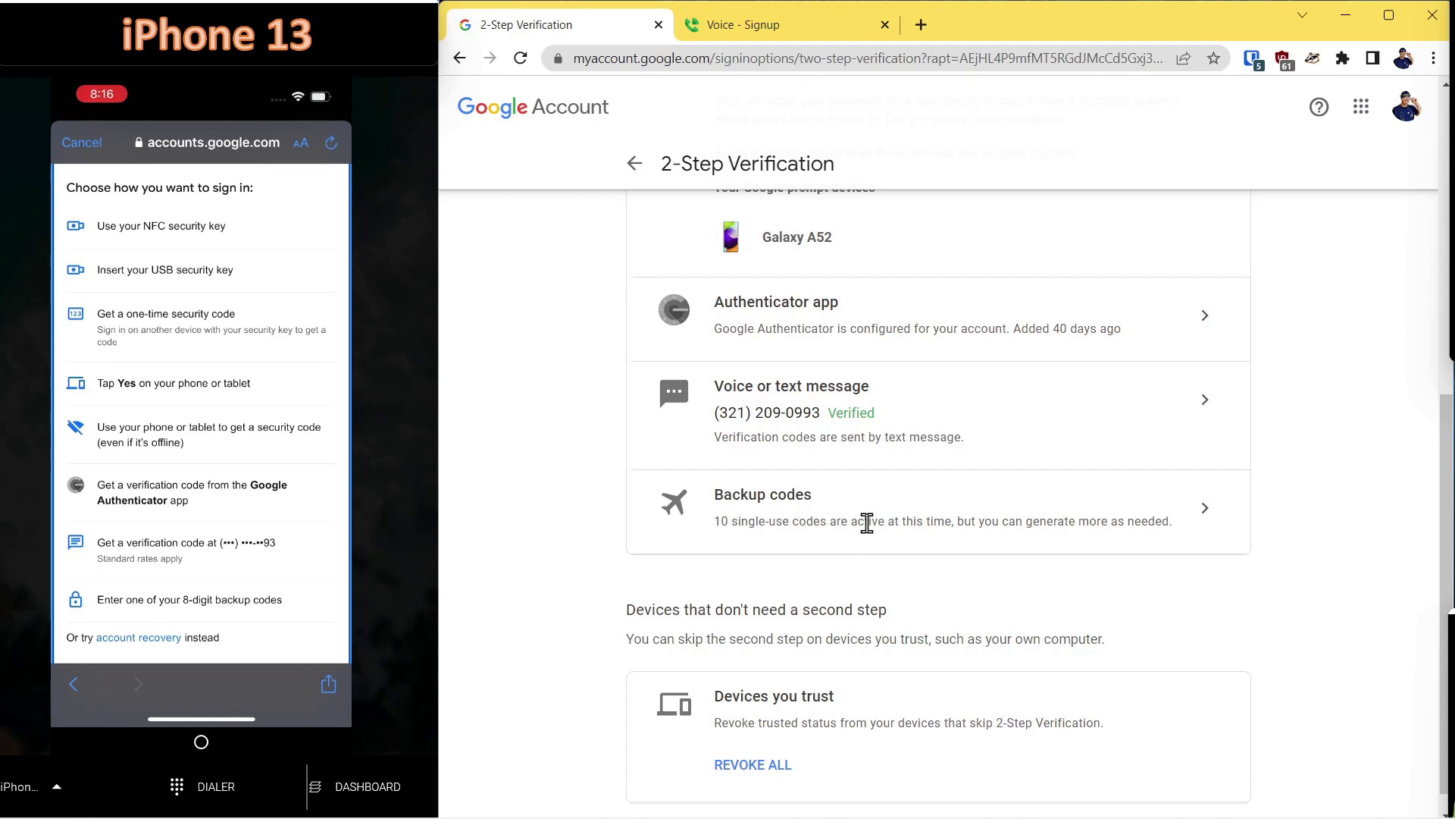
Scroll up to the Security Key section of the 2-Step Verification settings.
scroll(569, 471, "up", 5)
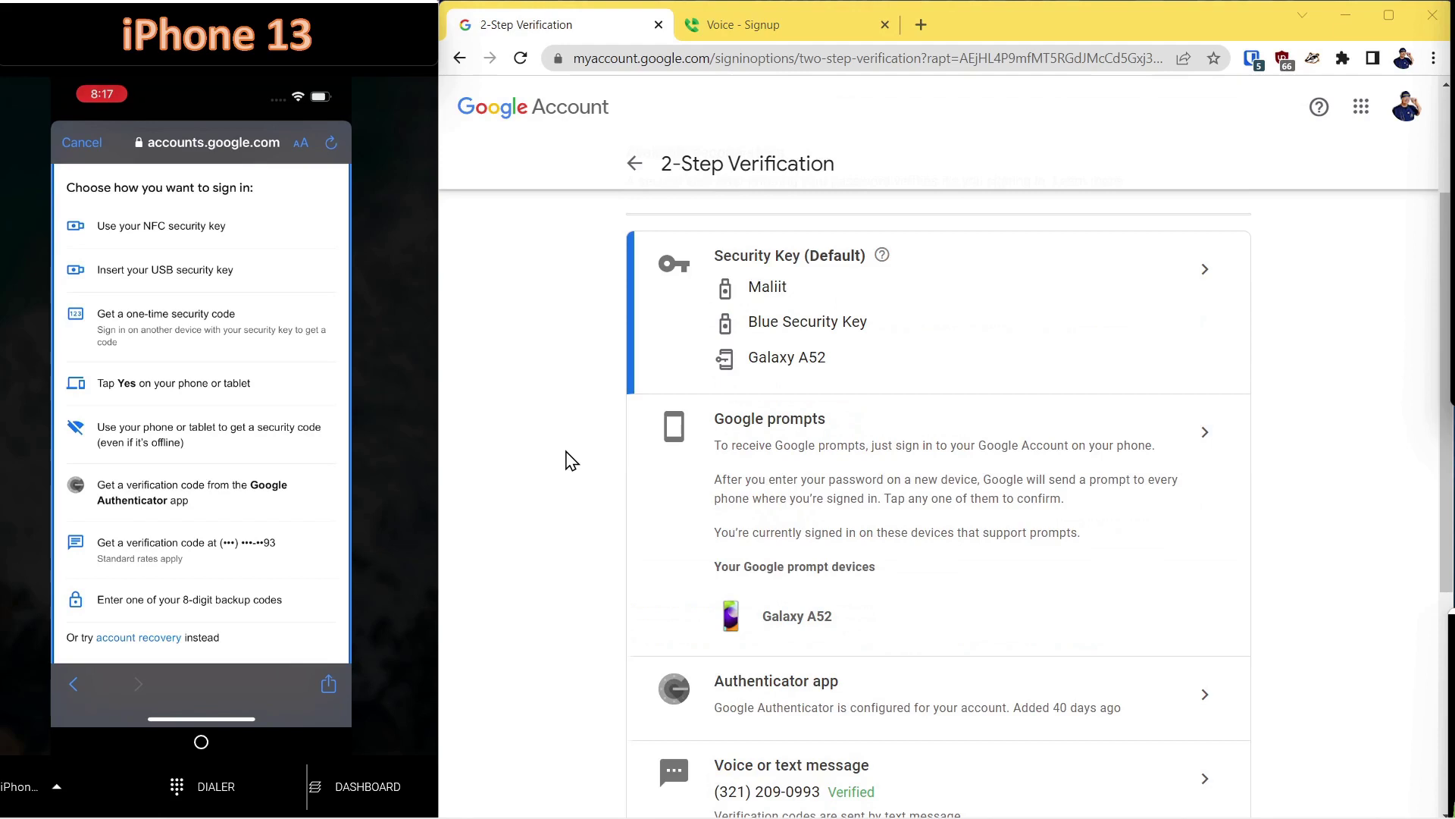